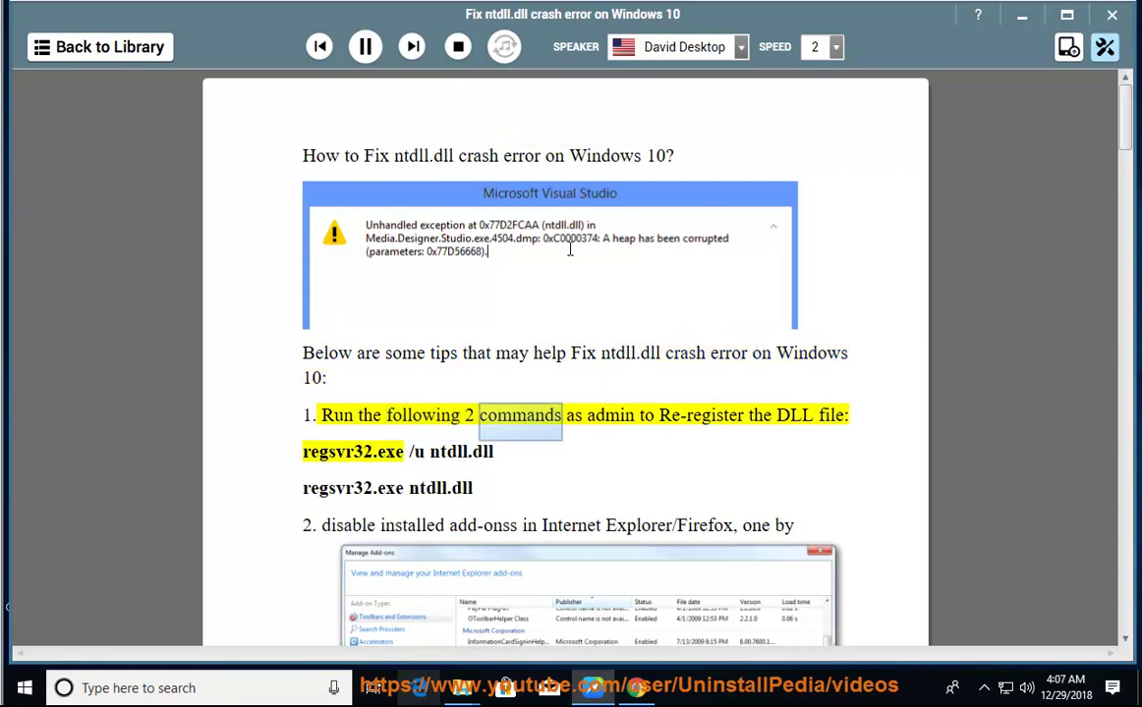
# - Launch Command Prompt as administrator from a 'cmd' search, approving the UAC prompt
pyautogui.click(257, 688)
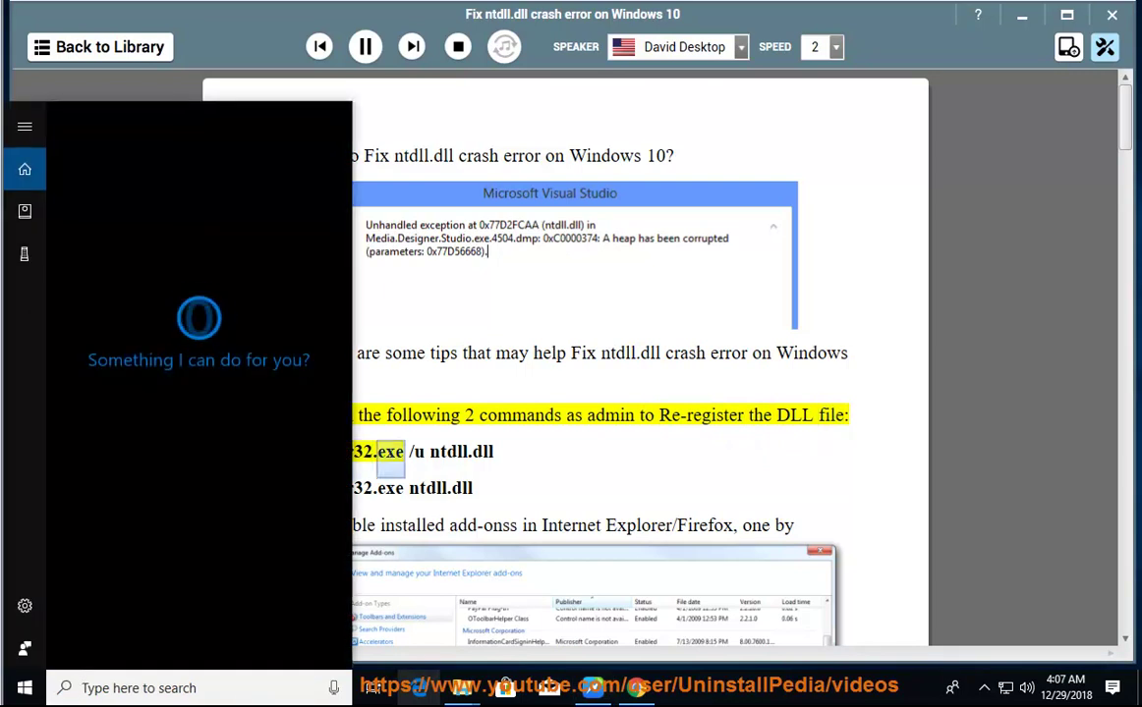
pyautogui.write('cmd')
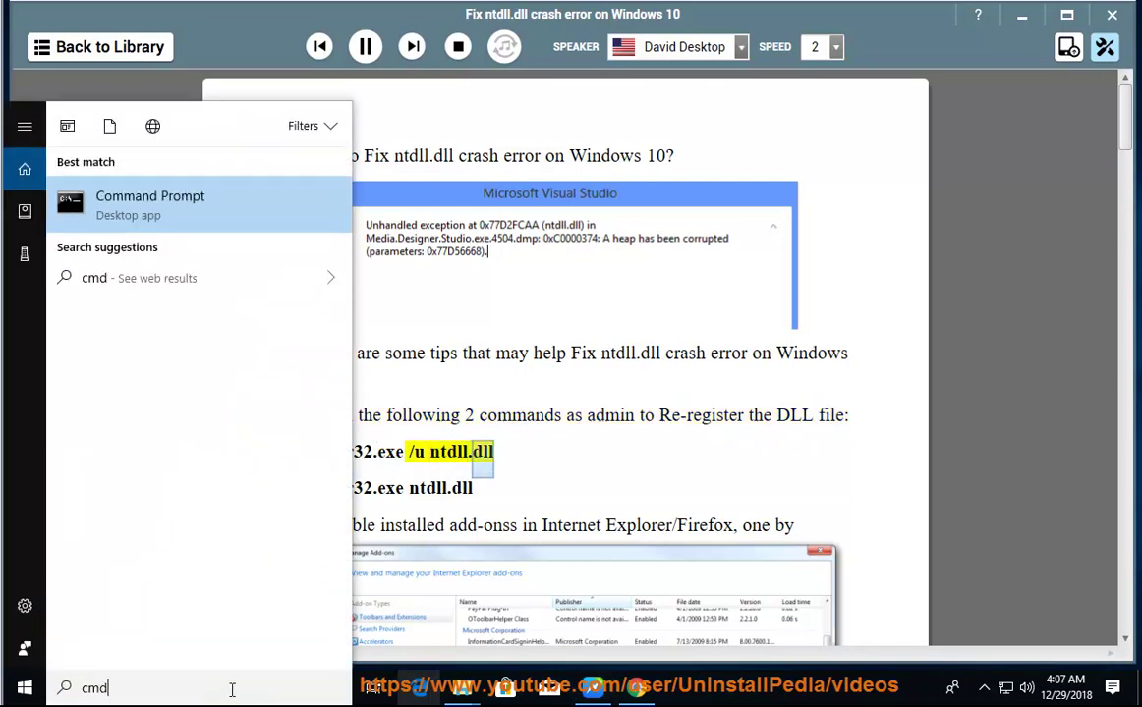
pyautogui.rightClick(148, 201)
pyautogui.click(209, 227)
pyautogui.click(481, 455)
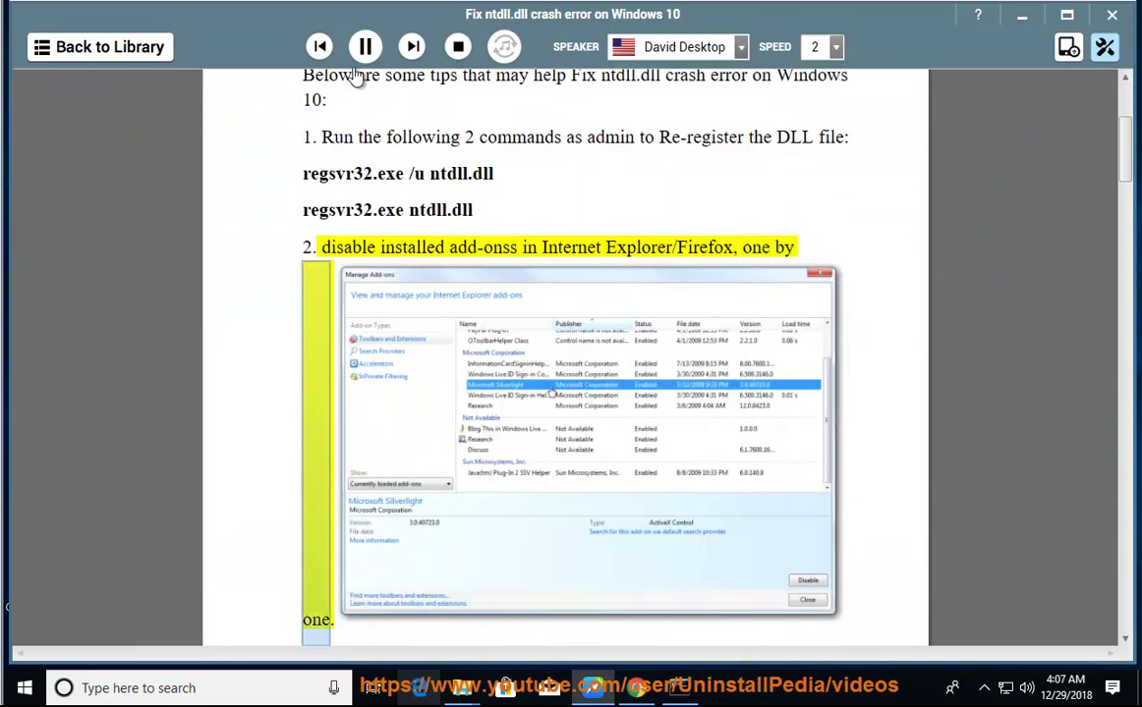
# - Select 'in Internet Explorer' in the guide and launch Internet Explorer from an 'ie' search
pyautogui.moveTo(670, 224); pyautogui.dragTo(540, 224)
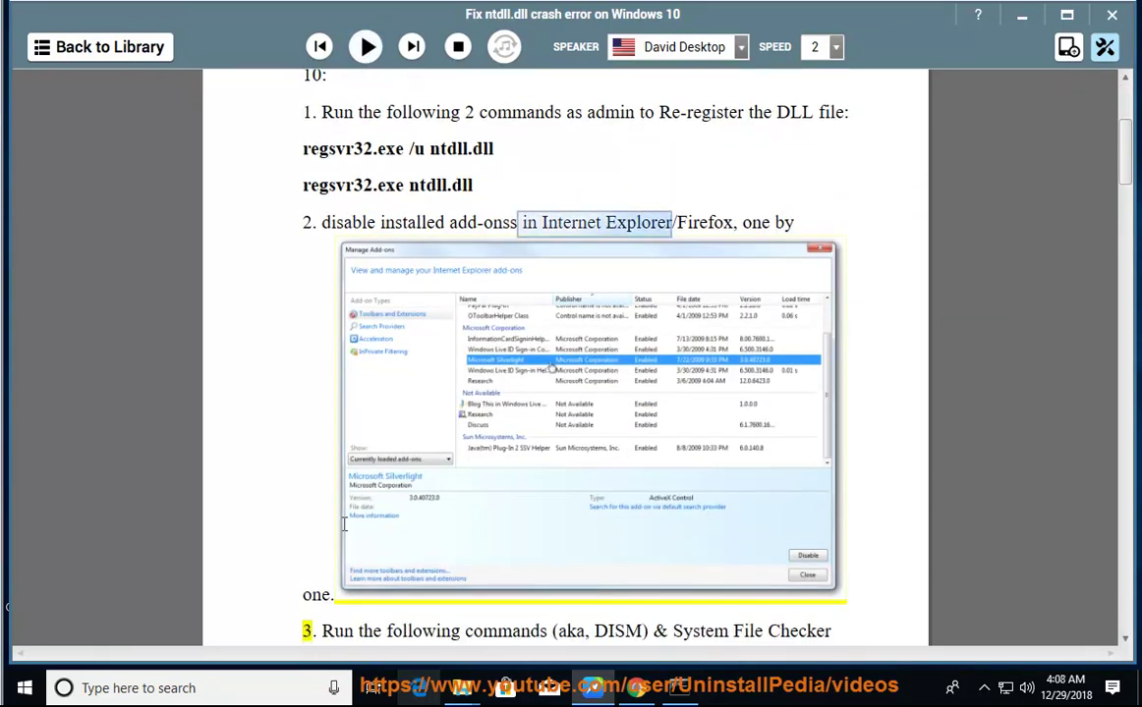
pyautogui.click(250, 686)
pyautogui.write('ie')
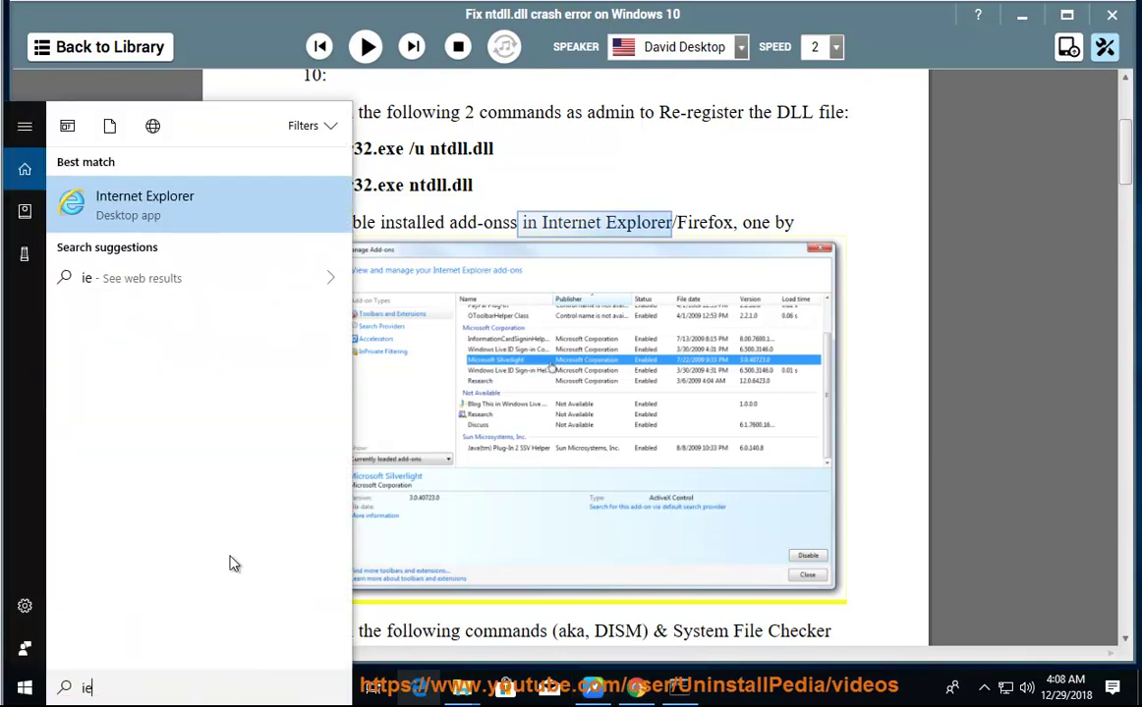
pyautogui.click(195, 221)
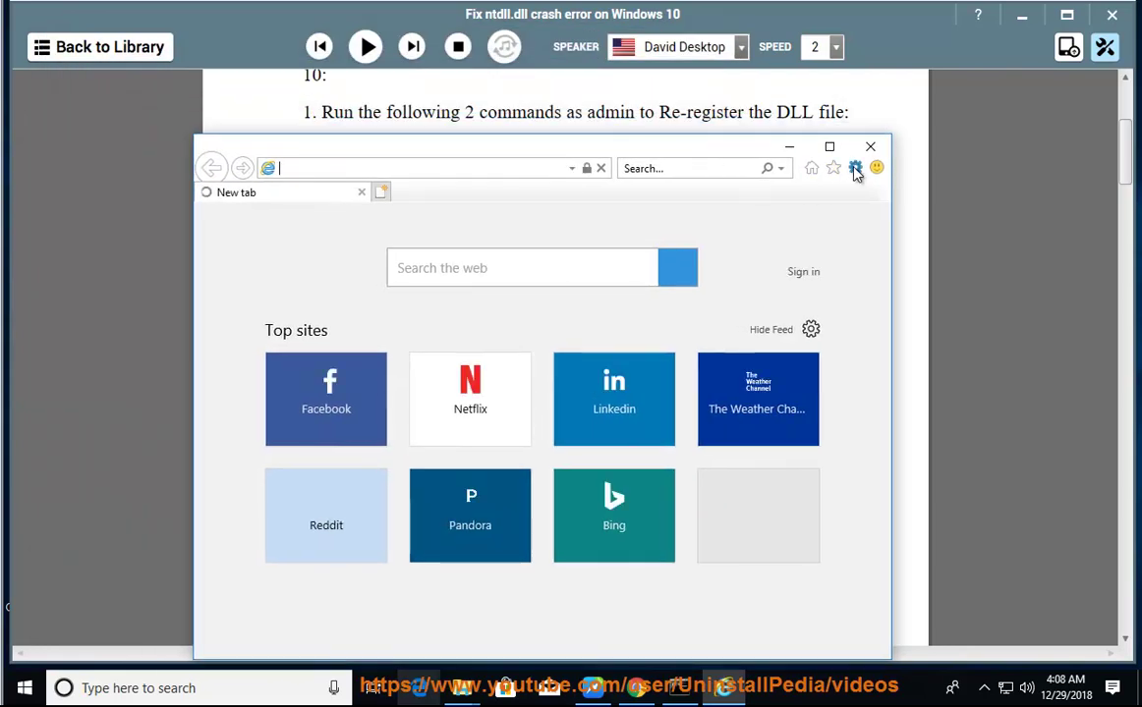
# - Open Manage add-ons from Internet options' Programs tab and inspect the disabled IDM integration add-on
pyautogui.click(855, 169)
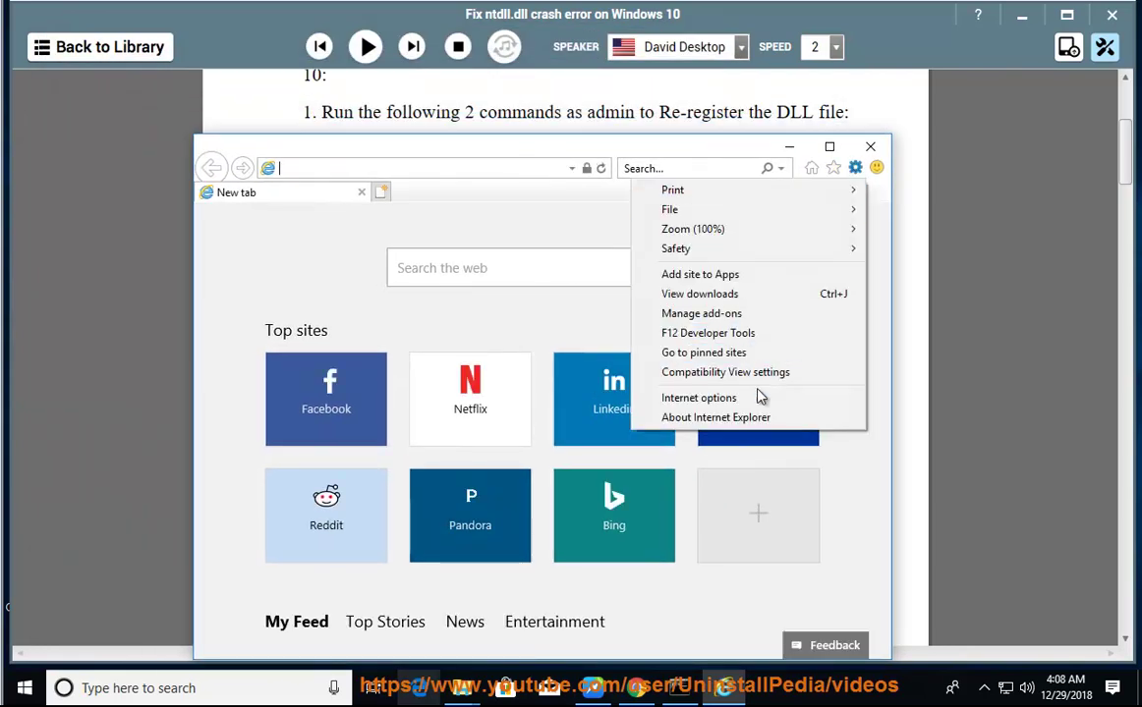
pyautogui.click(699, 398)
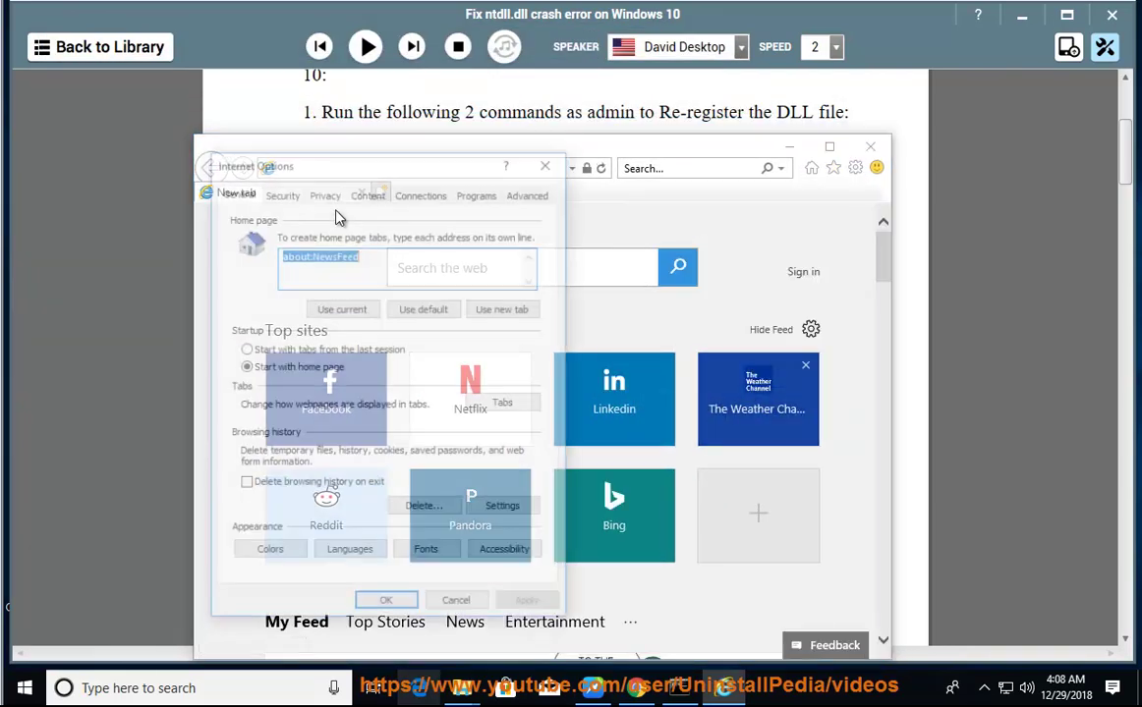
pyautogui.click(482, 192)
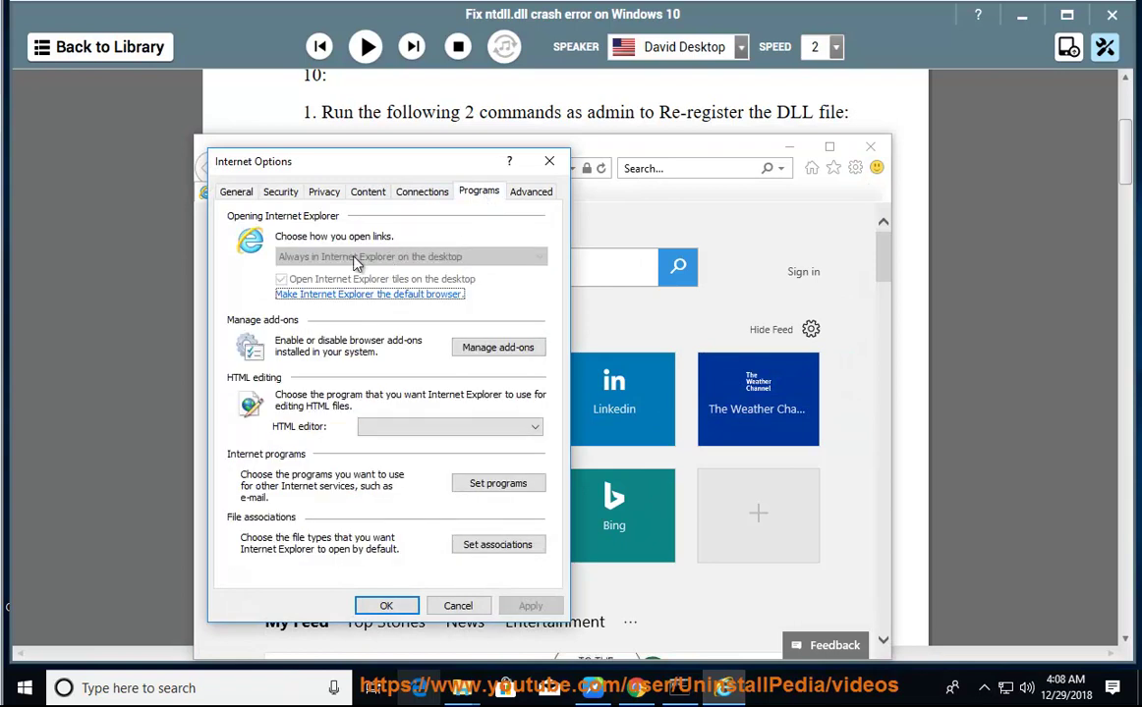
pyautogui.click(507, 348)
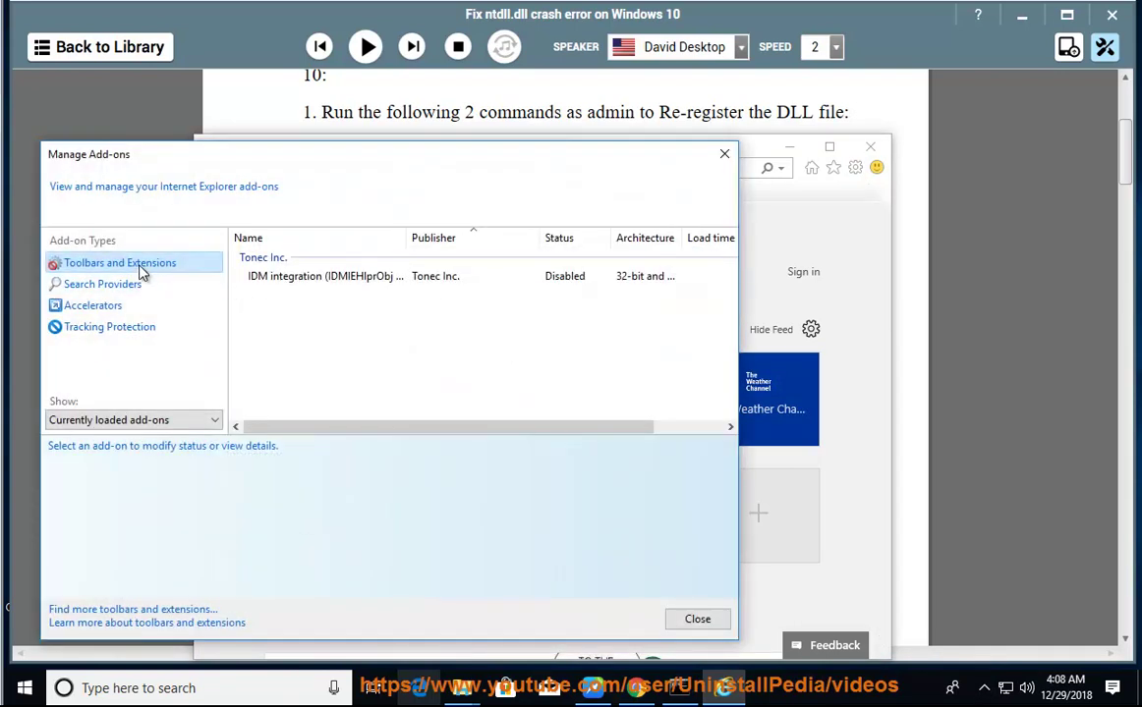
pyautogui.click(393, 278)
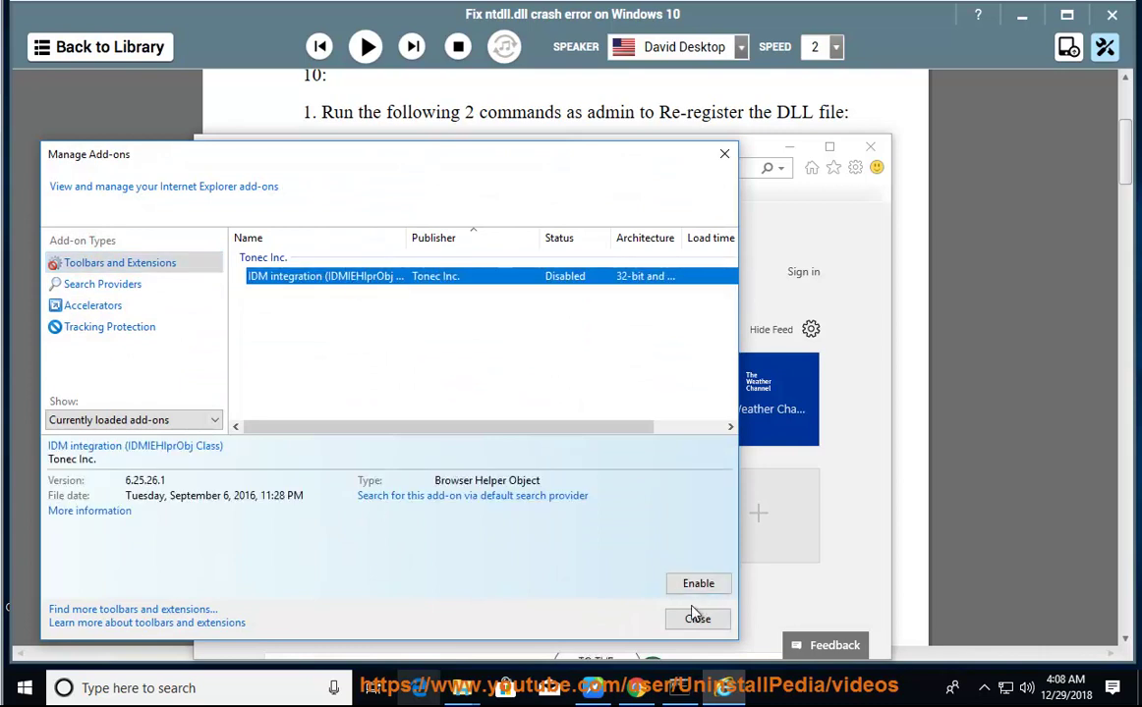
# - Close the add-on manager, Internet options and Internet Explorer
pyautogui.moveTo(448, 144); pyautogui.dragTo(671, 139)
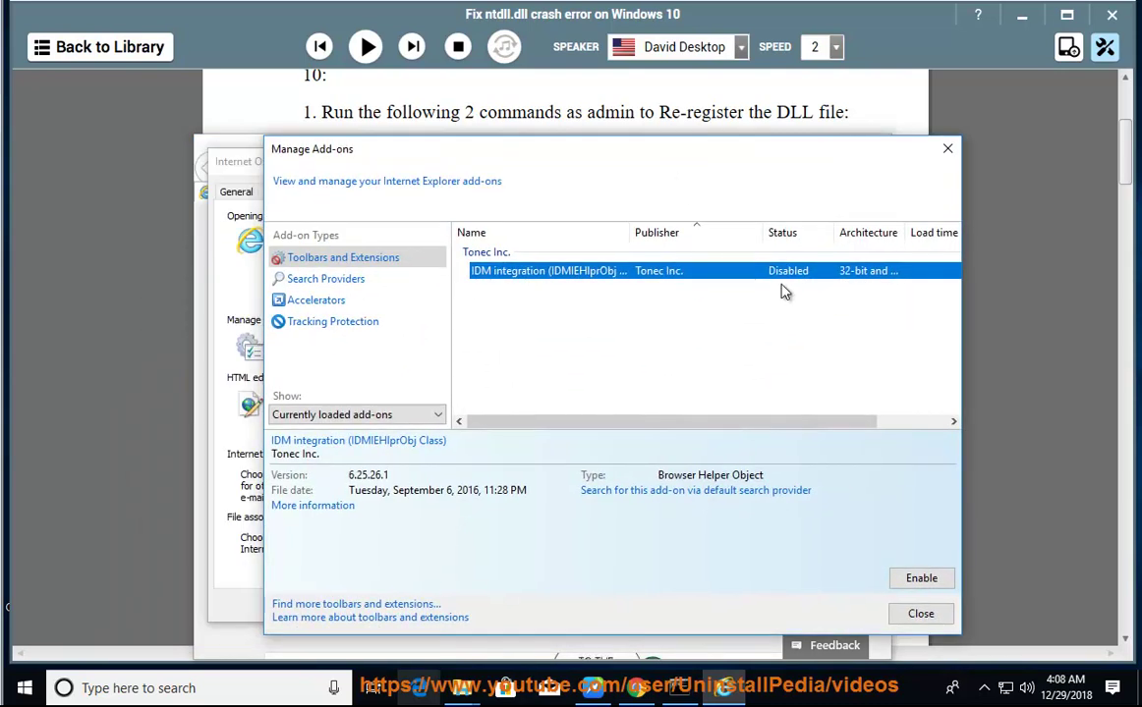
pyautogui.click(947, 148)
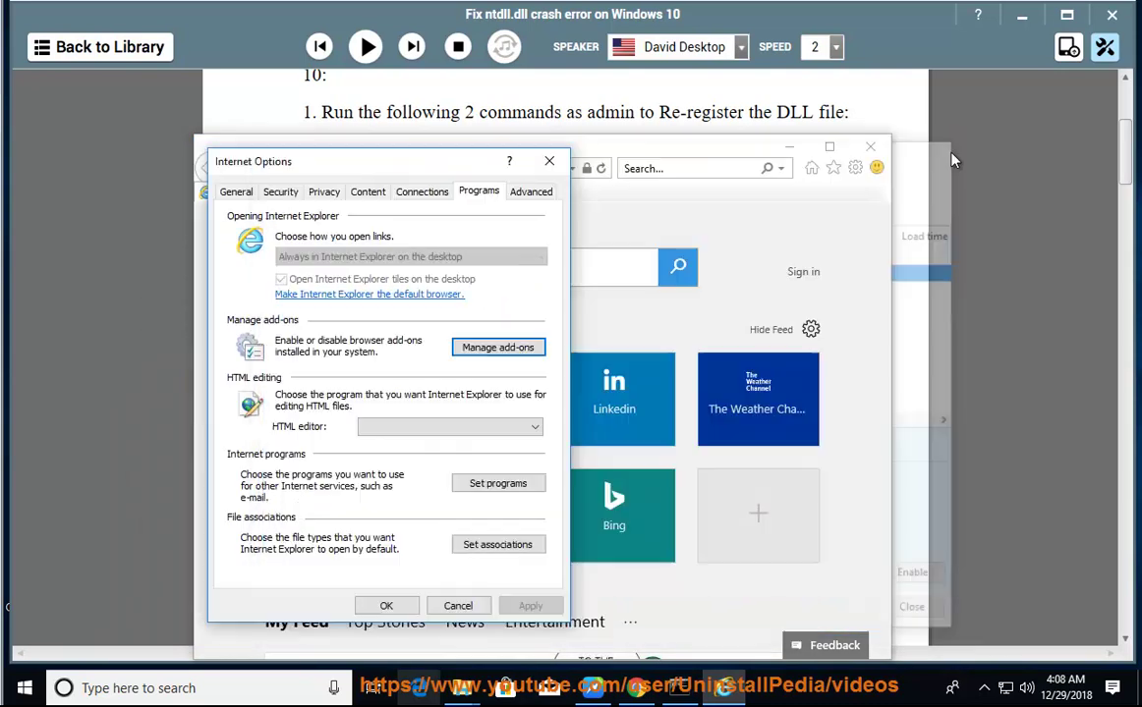
pyautogui.click(548, 157)
pyautogui.click(874, 147)
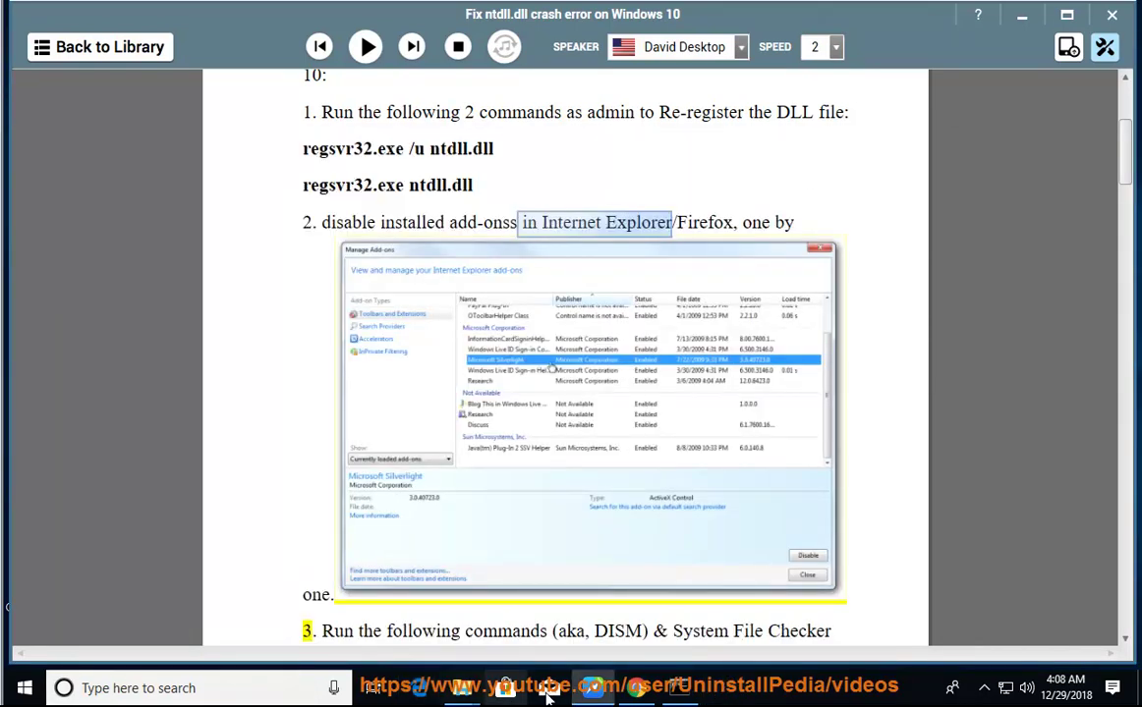
# - Search for 'firefox', correcting typos, and launch Firefox
pyautogui.click(121, 694)
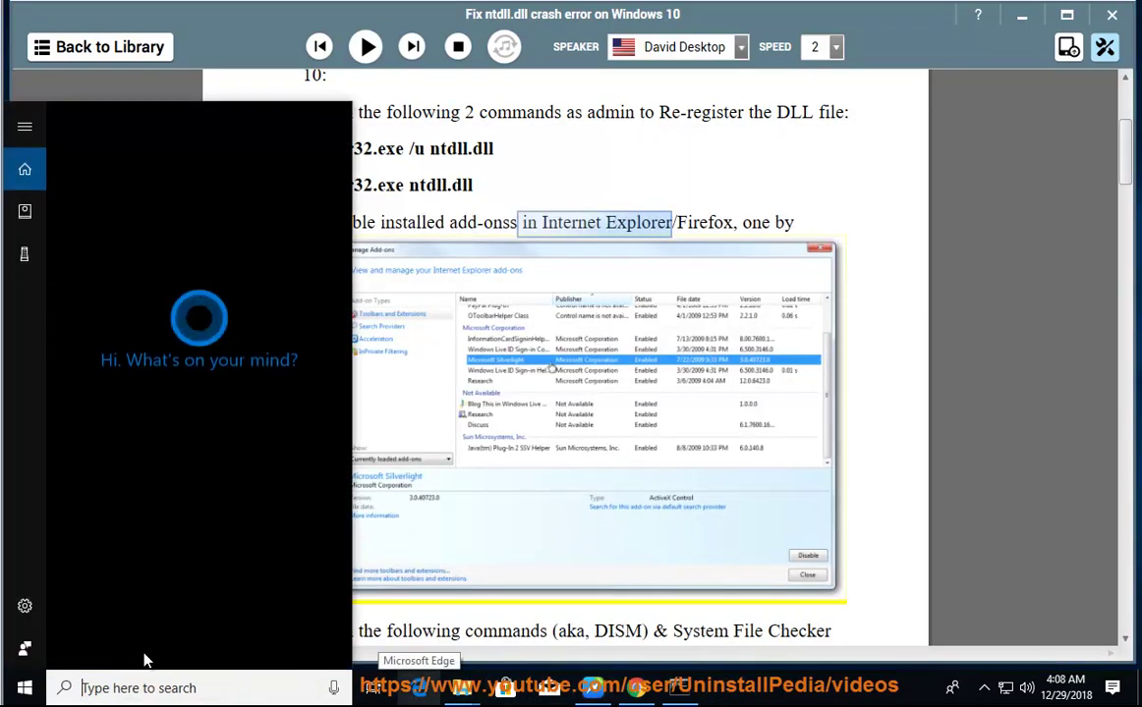
pyautogui.write('firefox')
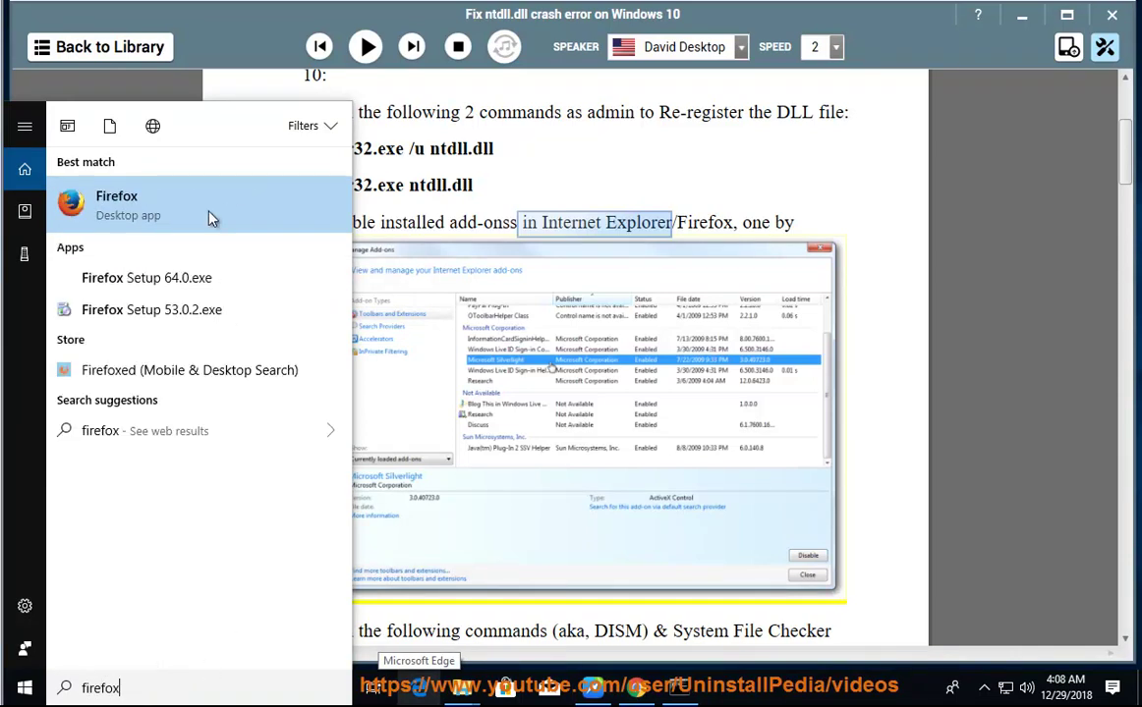
pyautogui.click(229, 208)
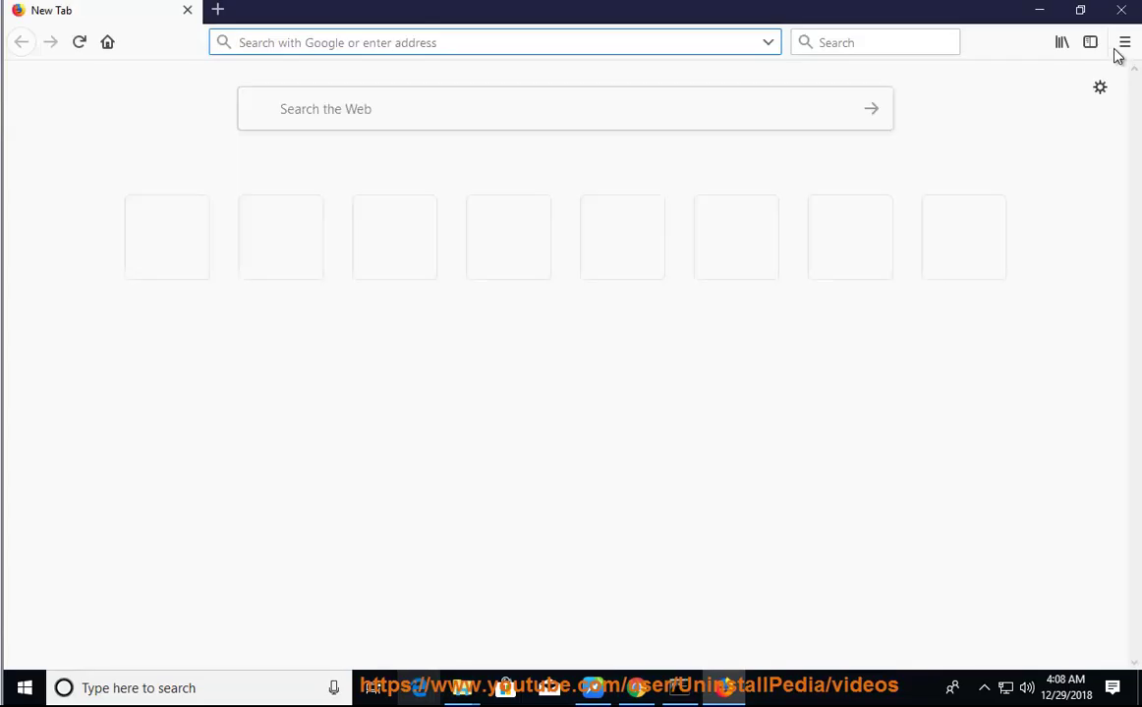
# - Check Firefox's Add-ons > Extensions page, which shows none installed, then close Firefox
pyautogui.click(1123, 45)
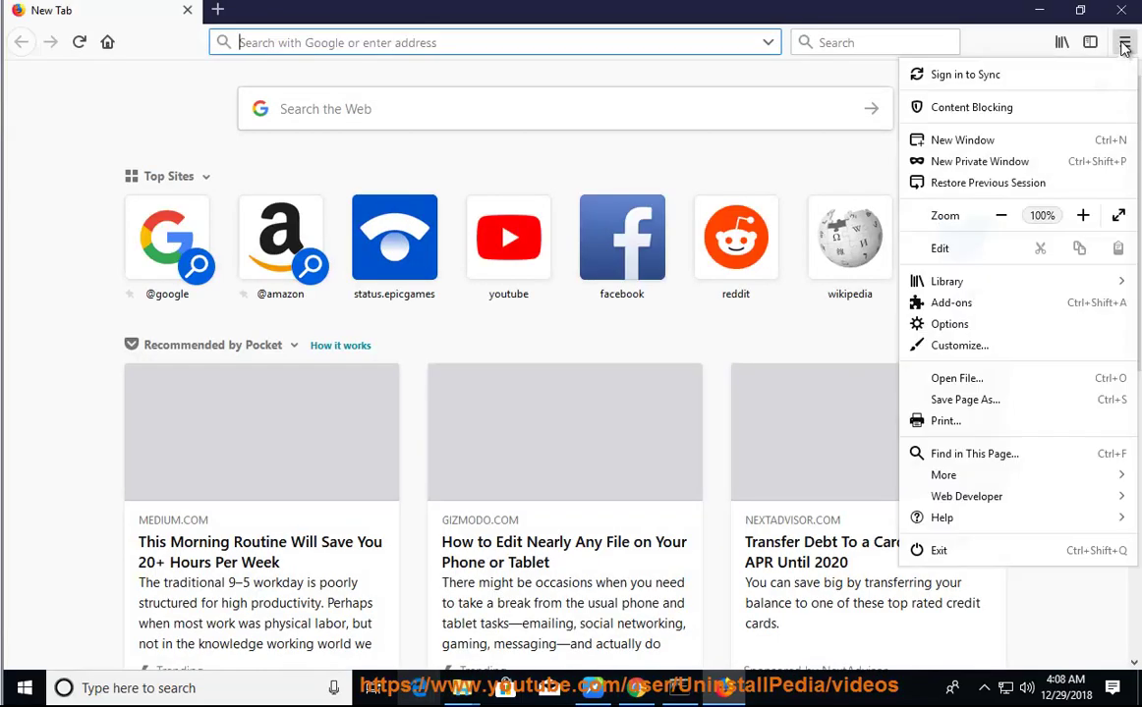
pyautogui.click(1011, 305)
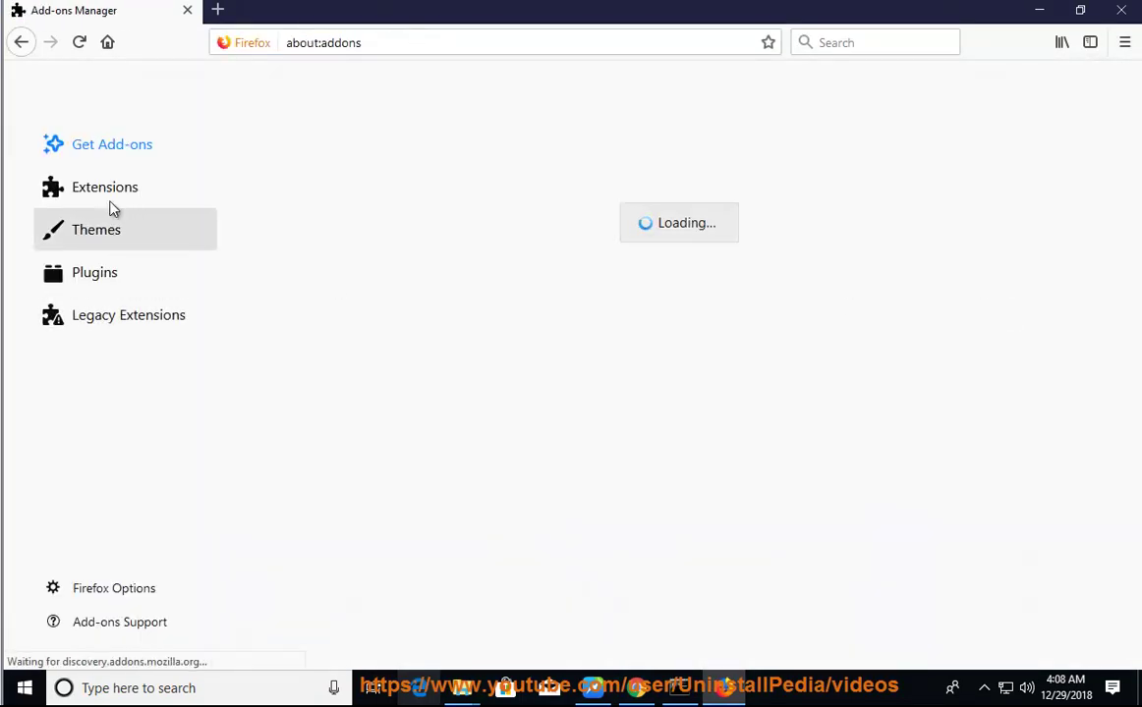
pyautogui.click(111, 202)
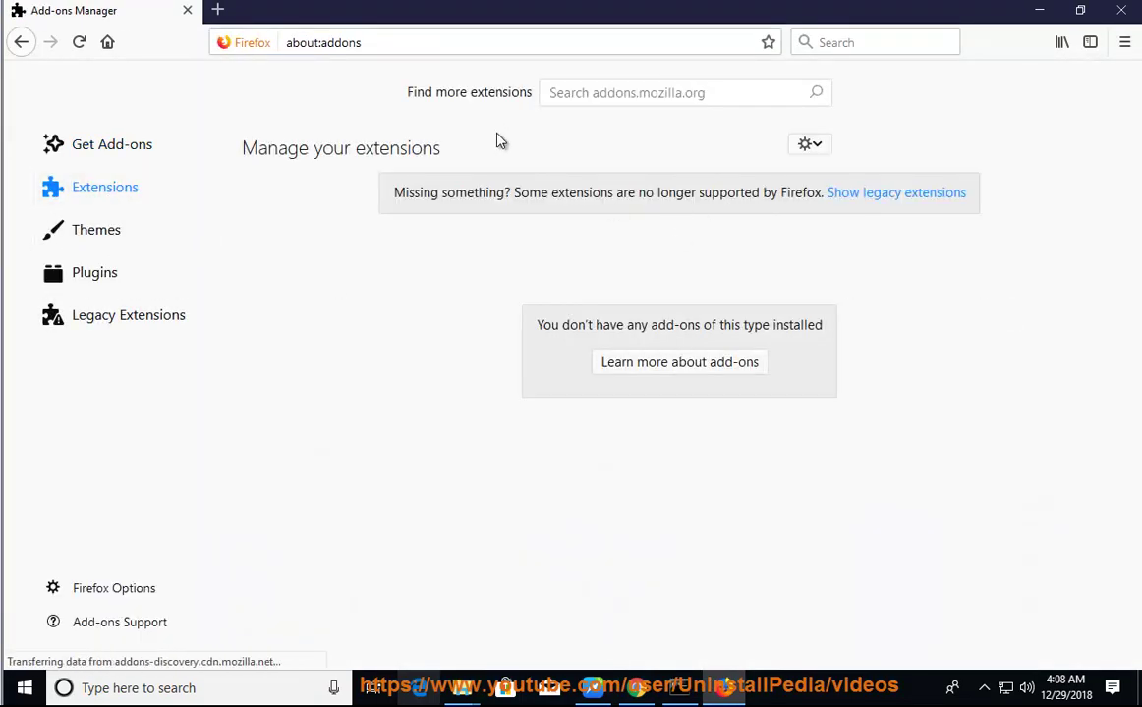
pyautogui.click(1120, 10)
# - Resume reading the guide aloud from after the step 1 commands, with the reader in front
pyautogui.click(567, 186)
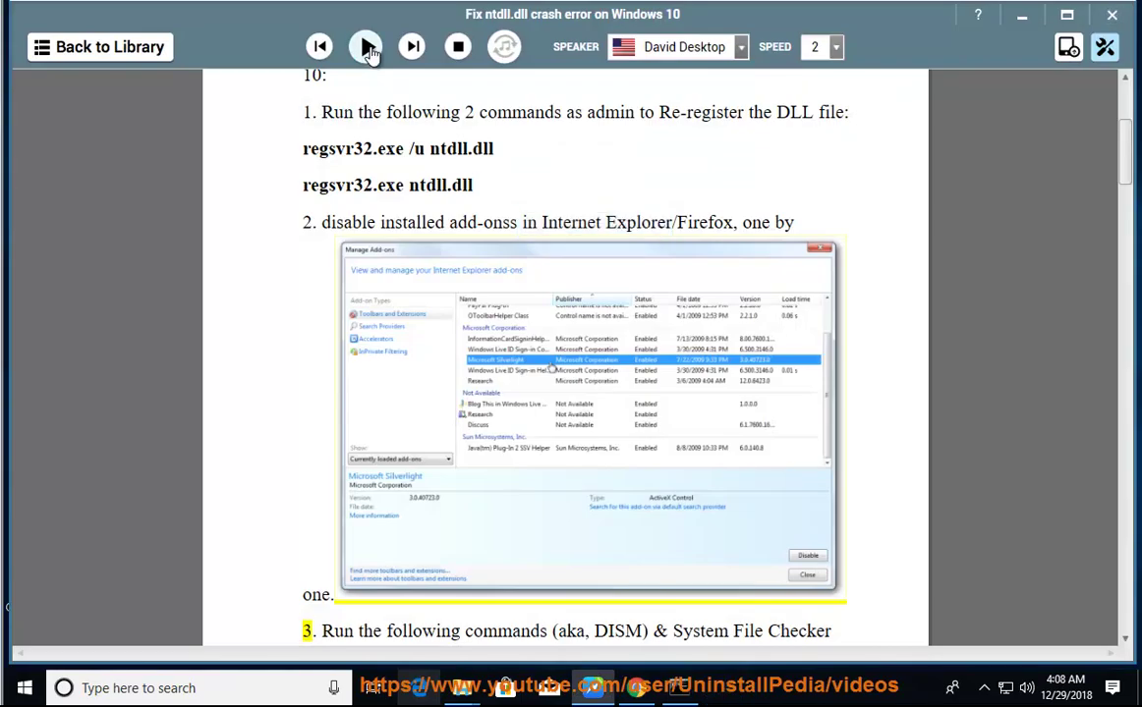
pyautogui.click(366, 47)
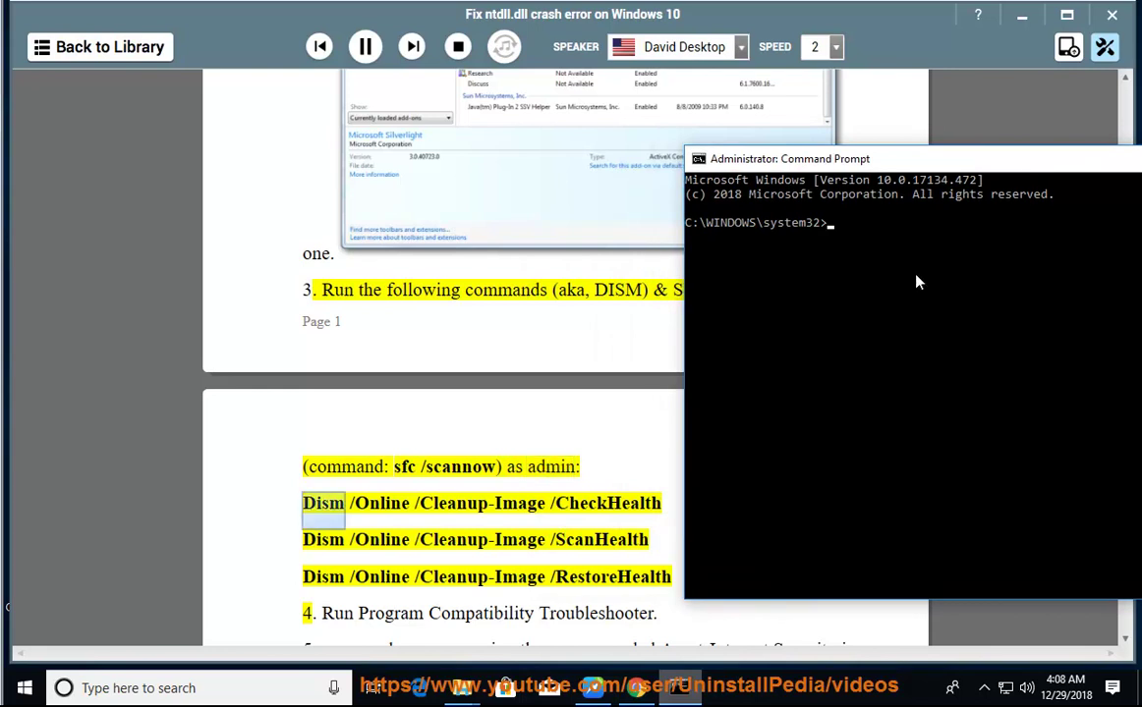
pyautogui.click(548, 339)
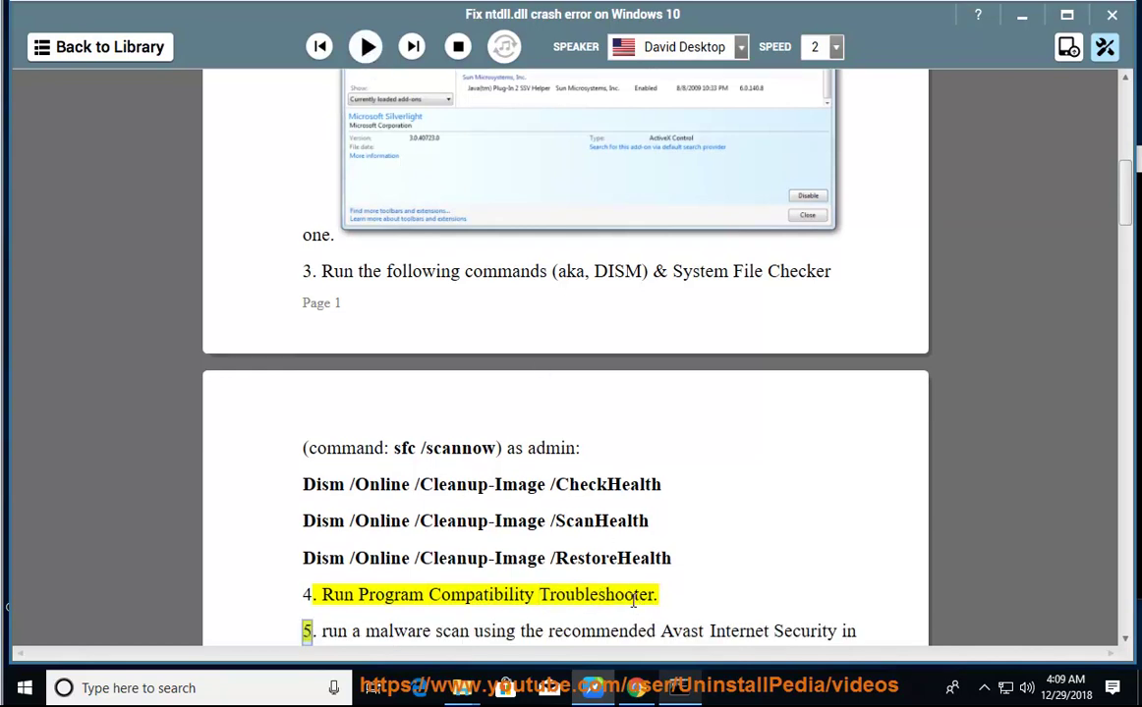
# - Open Control Panel via a 'con' search and run the Program Compatibility Troubleshooter from Troubleshooting
pyautogui.click(254, 691)
pyautogui.write('con')
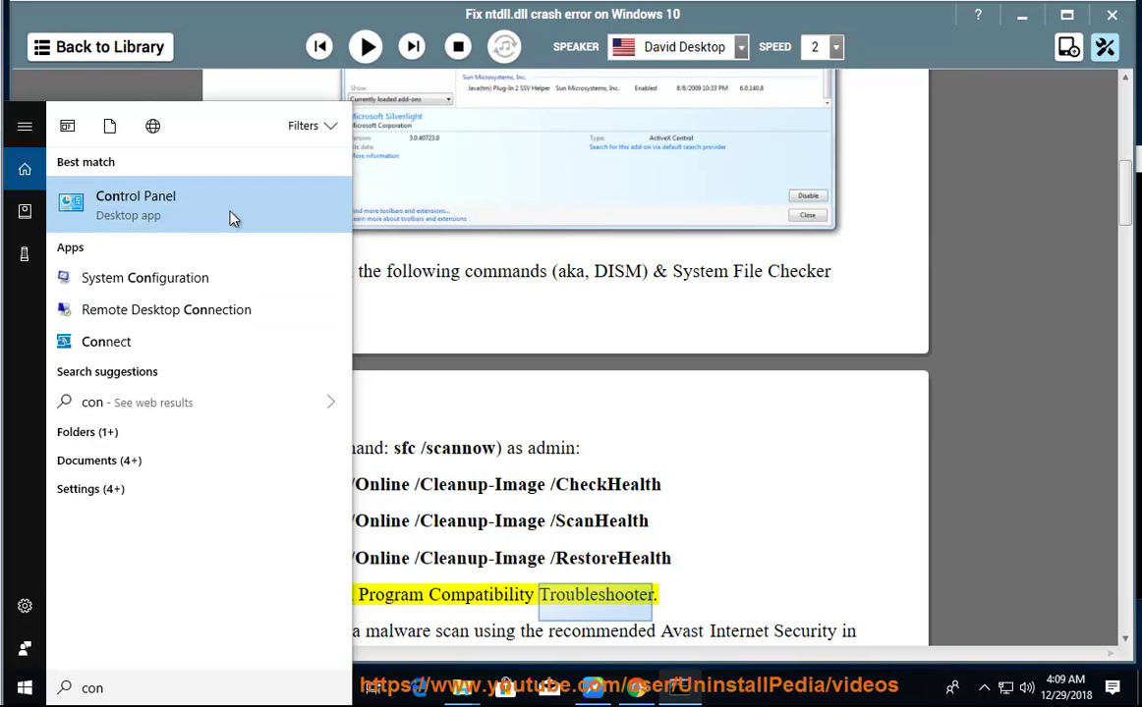
pyautogui.click(232, 218)
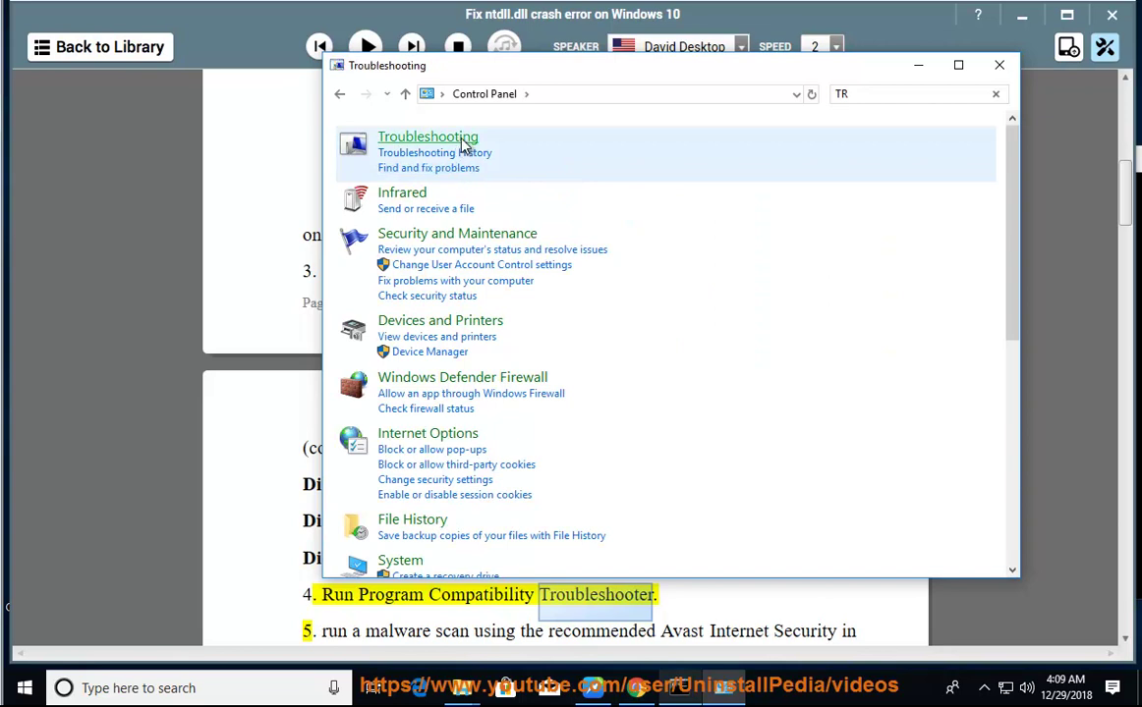
pyautogui.click(464, 142)
pyautogui.click(381, 163)
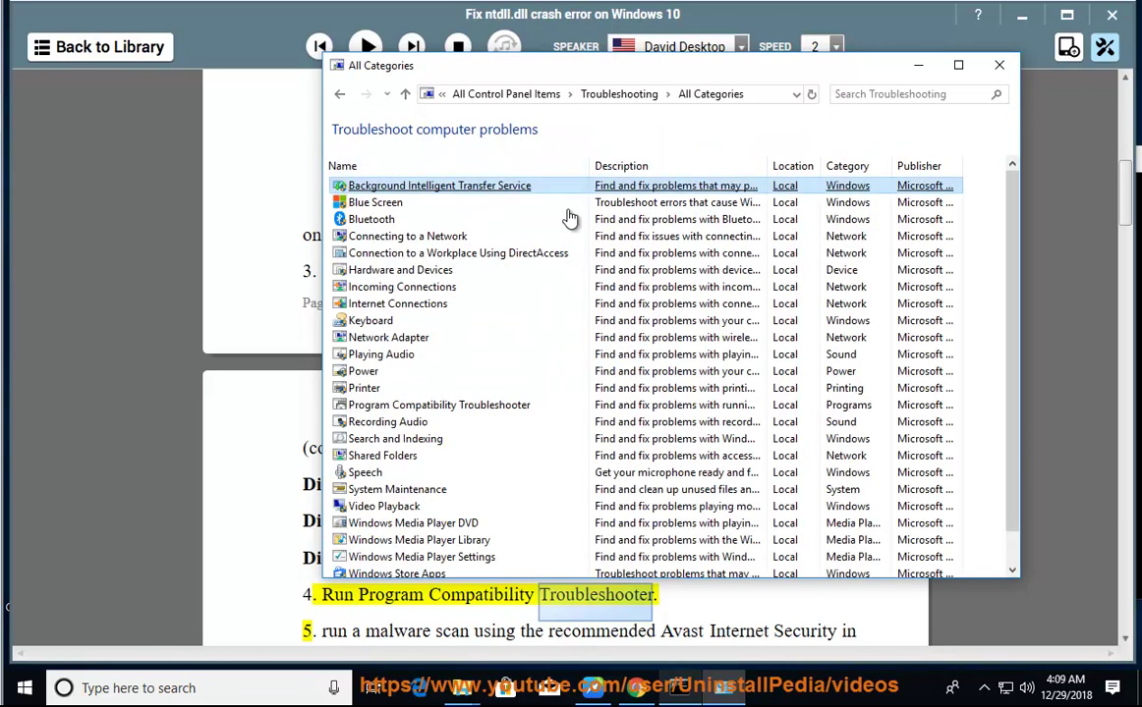
pyautogui.click(508, 417)
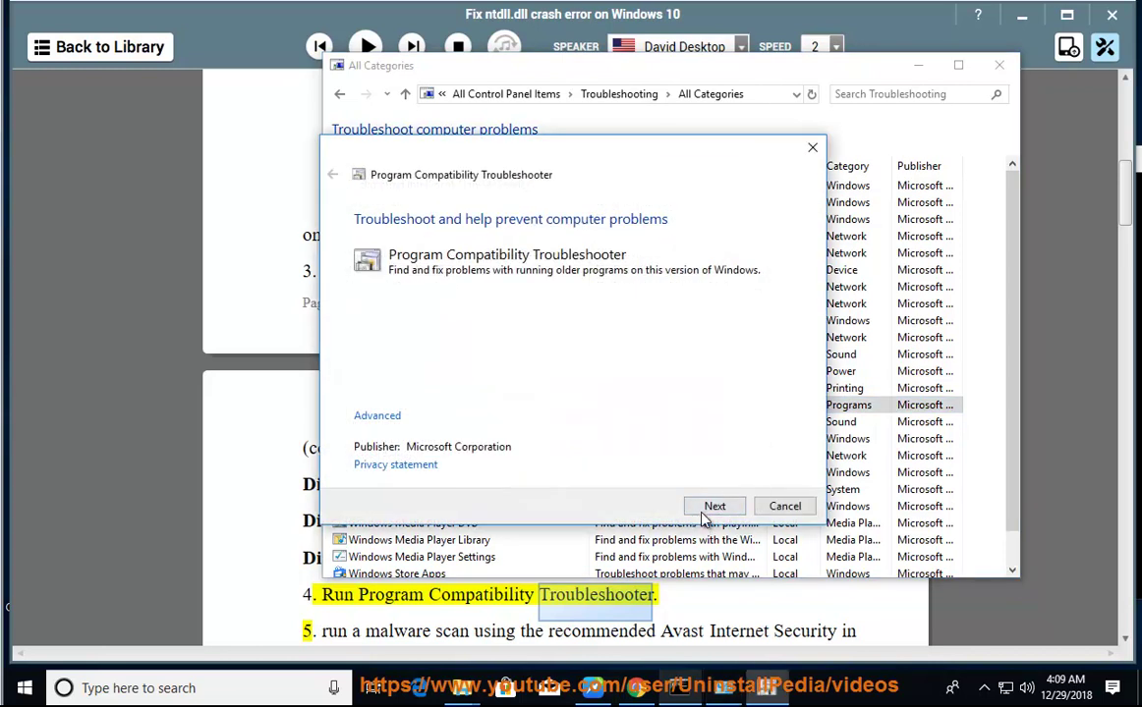
pyautogui.click(714, 505)
# - Close the Control Panel window and resume reading the guide aloud
pyautogui.click(919, 66)
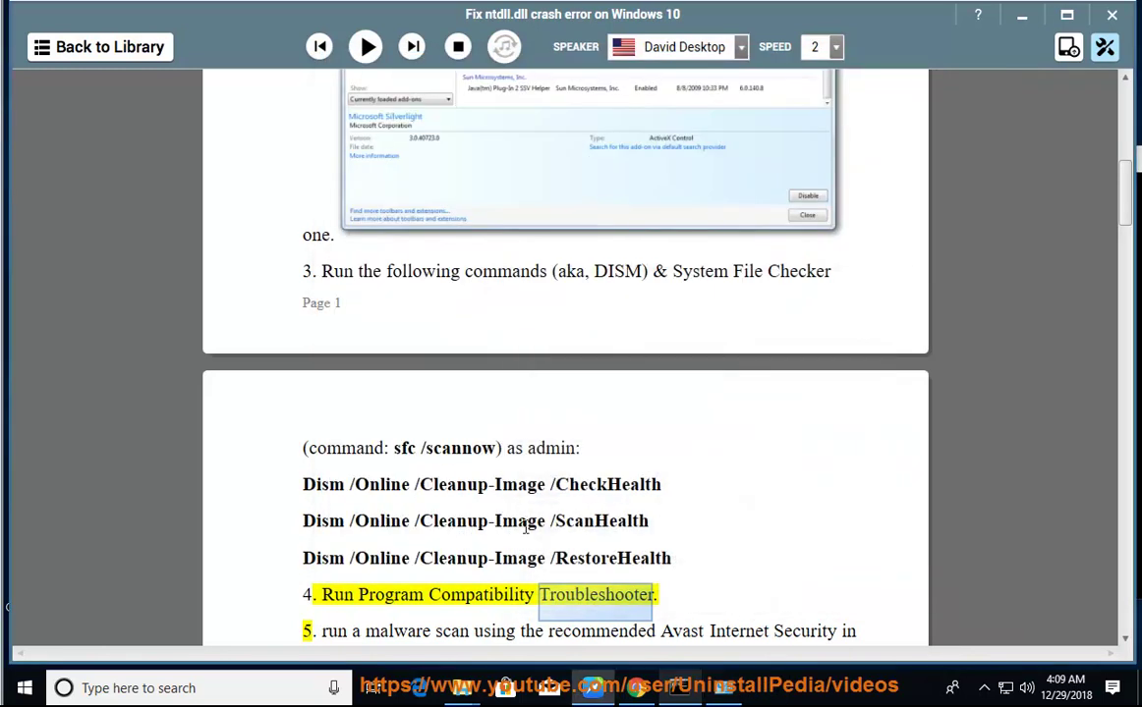
pyautogui.click(365, 46)
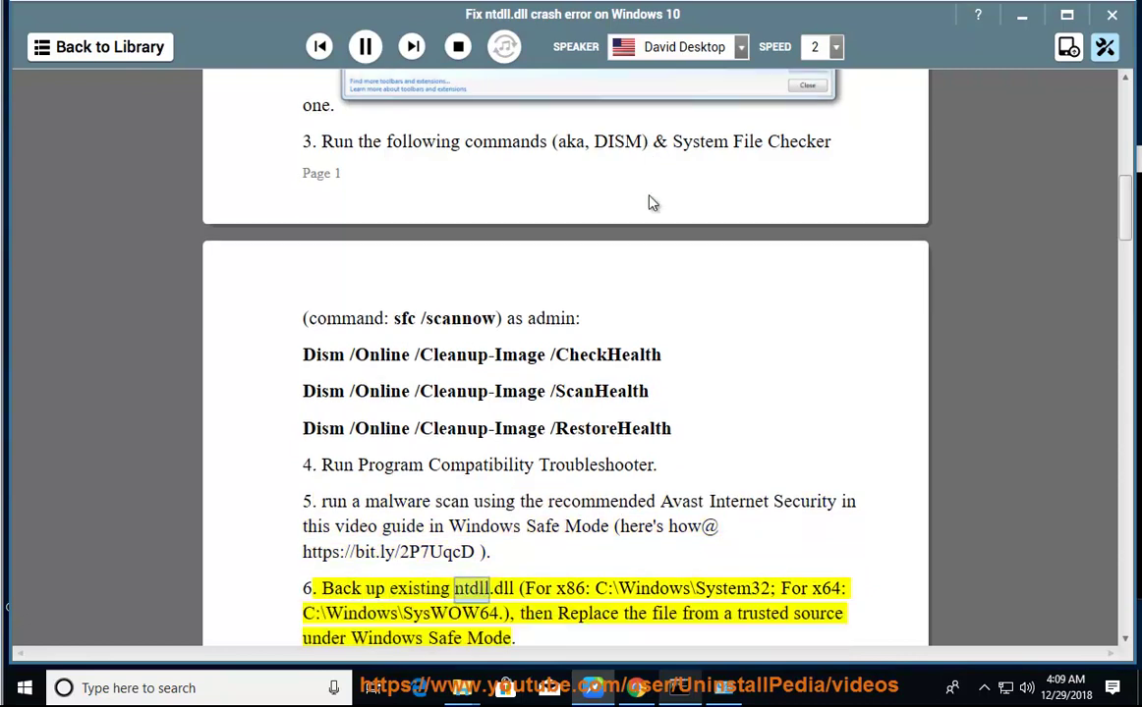
# - Confirm in System Information that System Type is x64-based PC, then minimize it
pyautogui.click(208, 688)
pyautogui.write('sys')
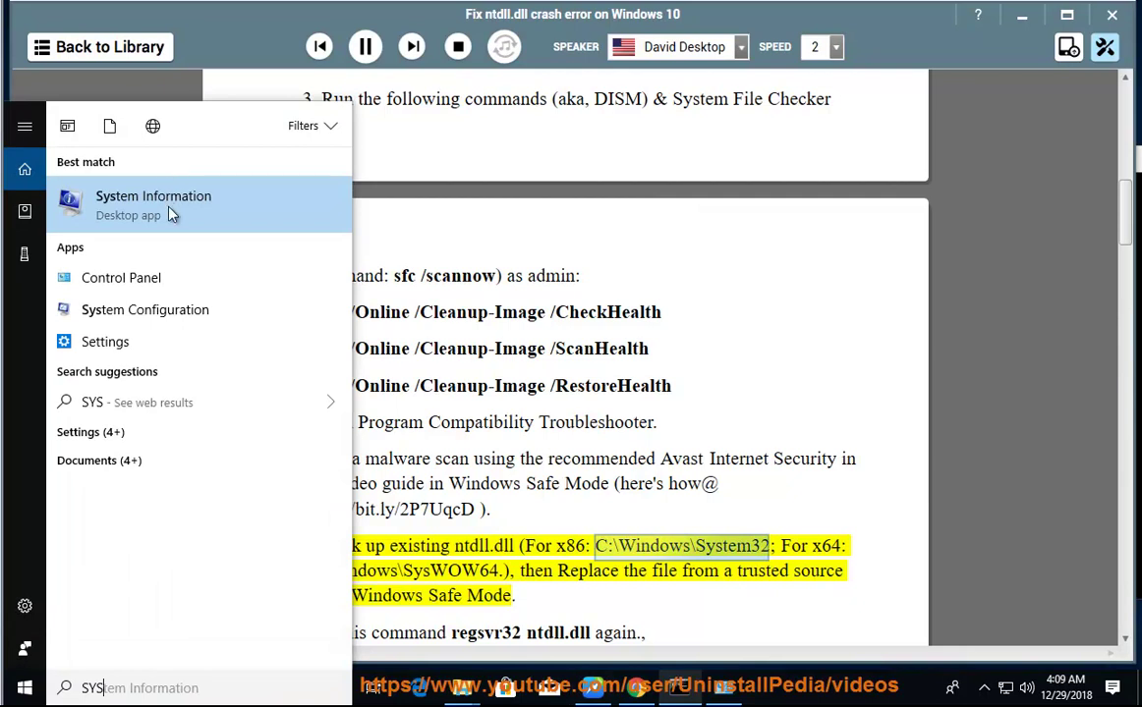
pyautogui.click(152, 188)
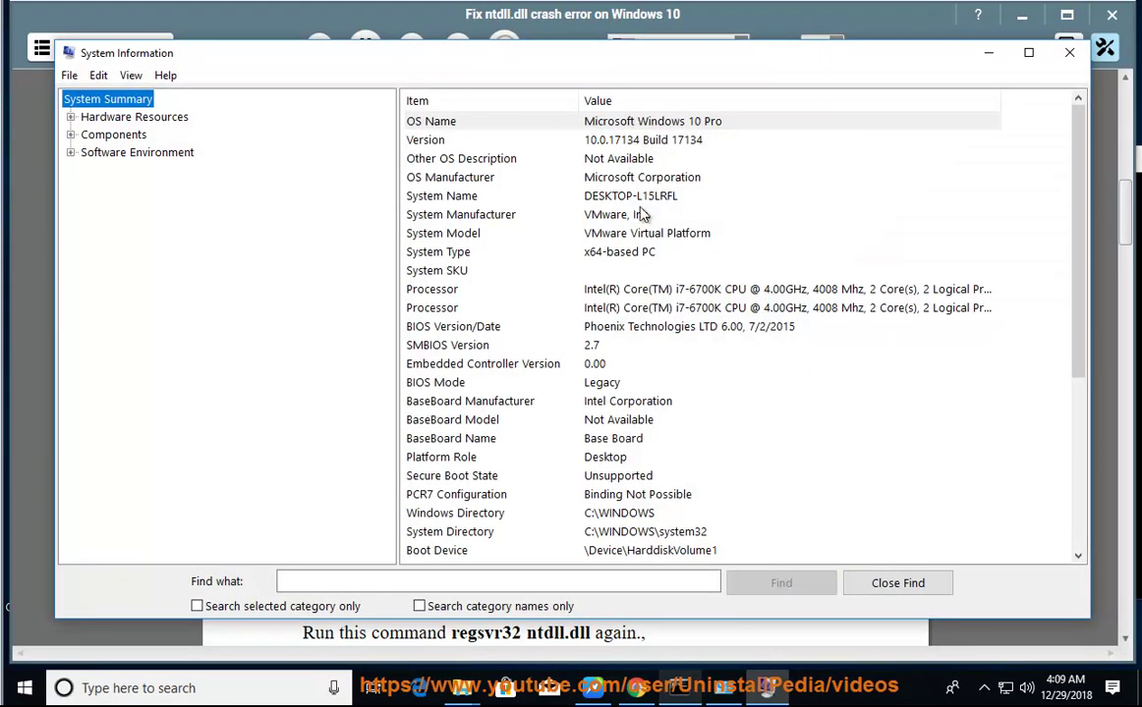
pyautogui.click(619, 254)
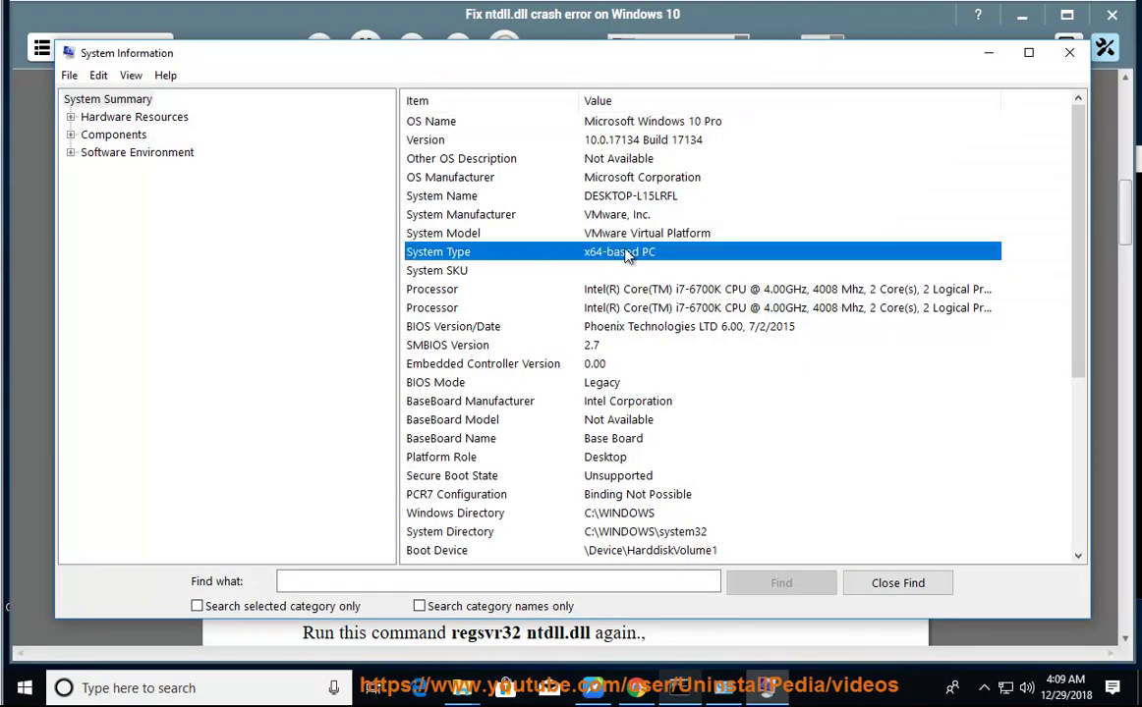
pyautogui.click(989, 54)
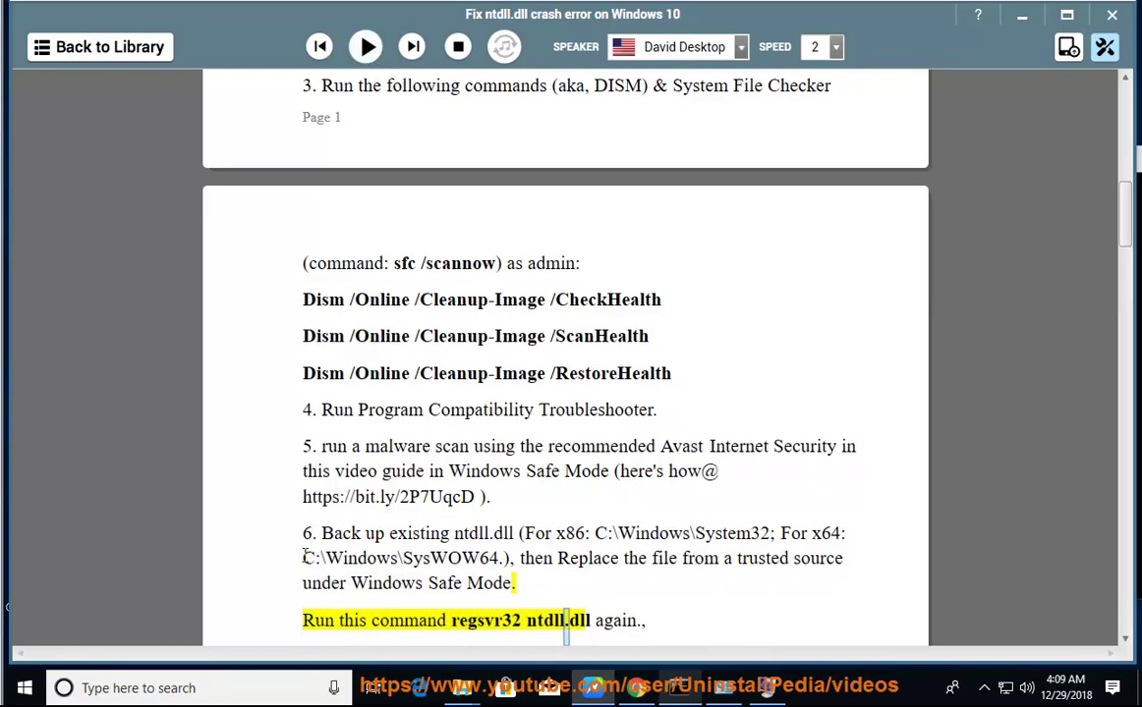
# - Select the C:\Windows\SysWOW64 path in the guide and bring up its editing menu
pyautogui.moveTo(300, 557); pyautogui.dragTo(332, 557)
pyautogui.click(480, 558)
pyautogui.rightClick(339, 536)
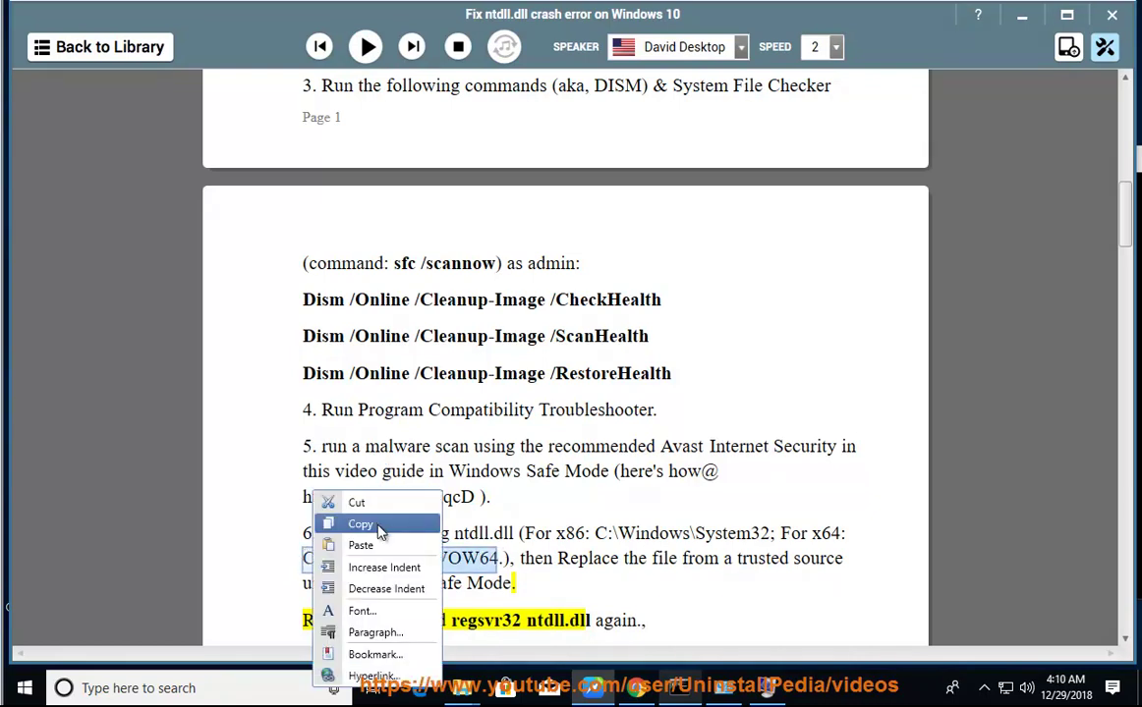
# - Copy the SysWOW64 path and navigate File Explorer to C:\Windows\SysWOW64
pyautogui.click(346, 483)
pyautogui.moveTo(462, 688)
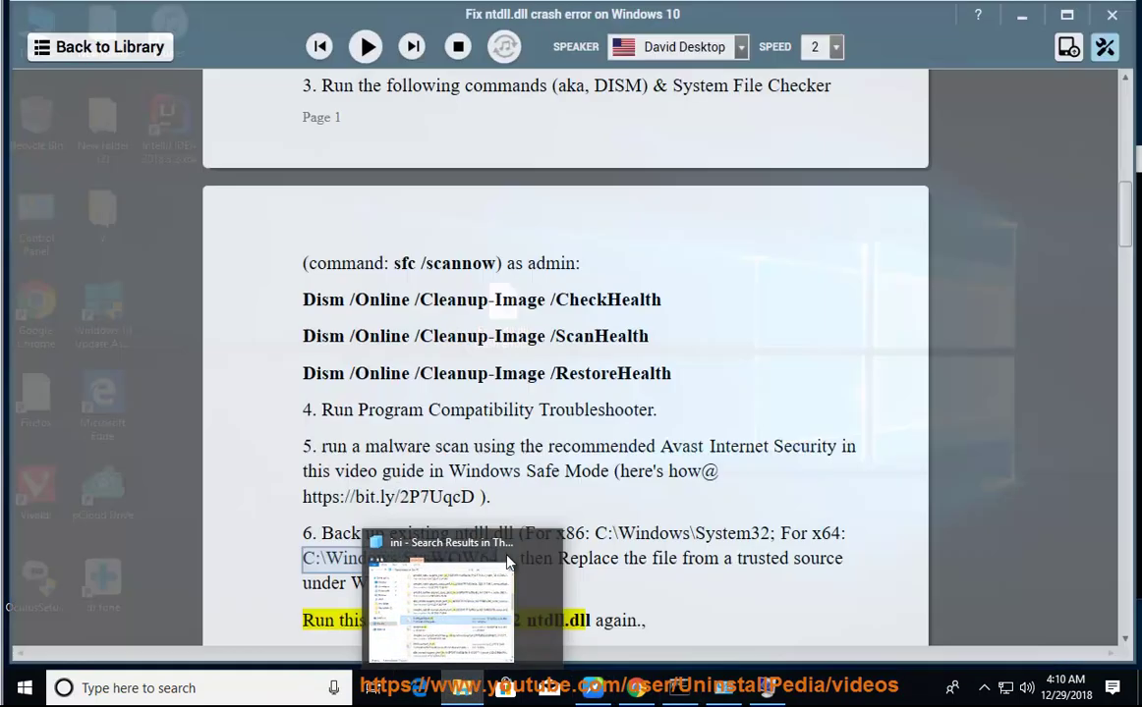
pyautogui.click(508, 561)
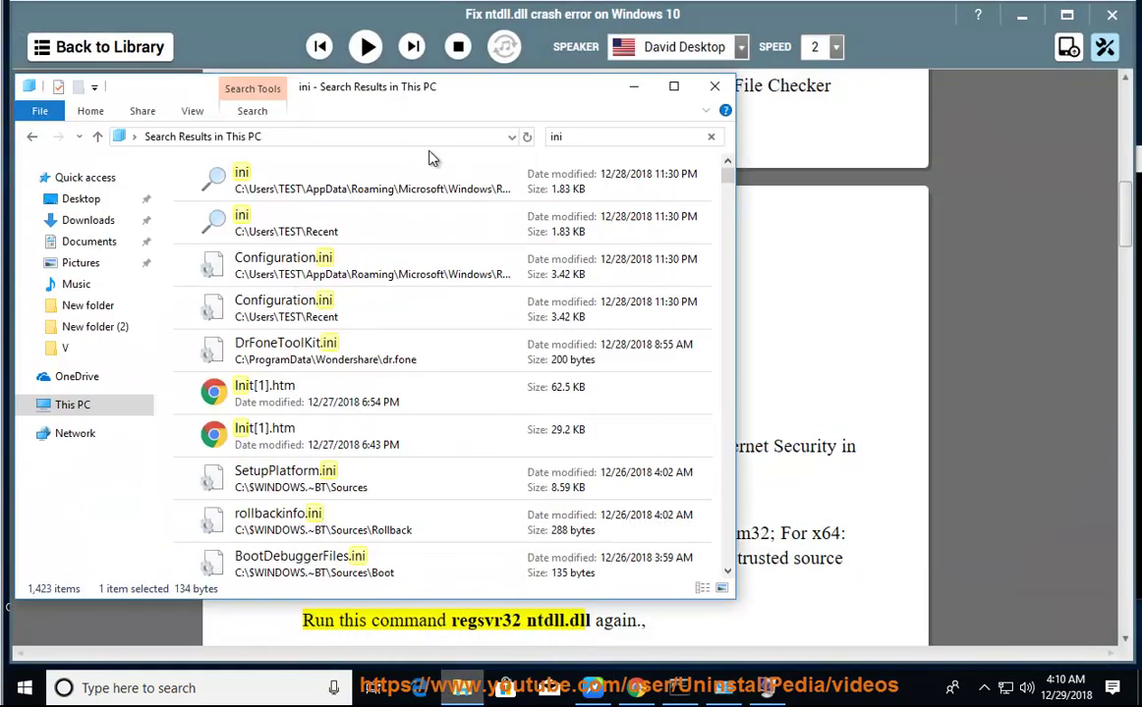
pyautogui.click(379, 138)
pyautogui.rightClick(413, 140)
pyautogui.click(451, 217)
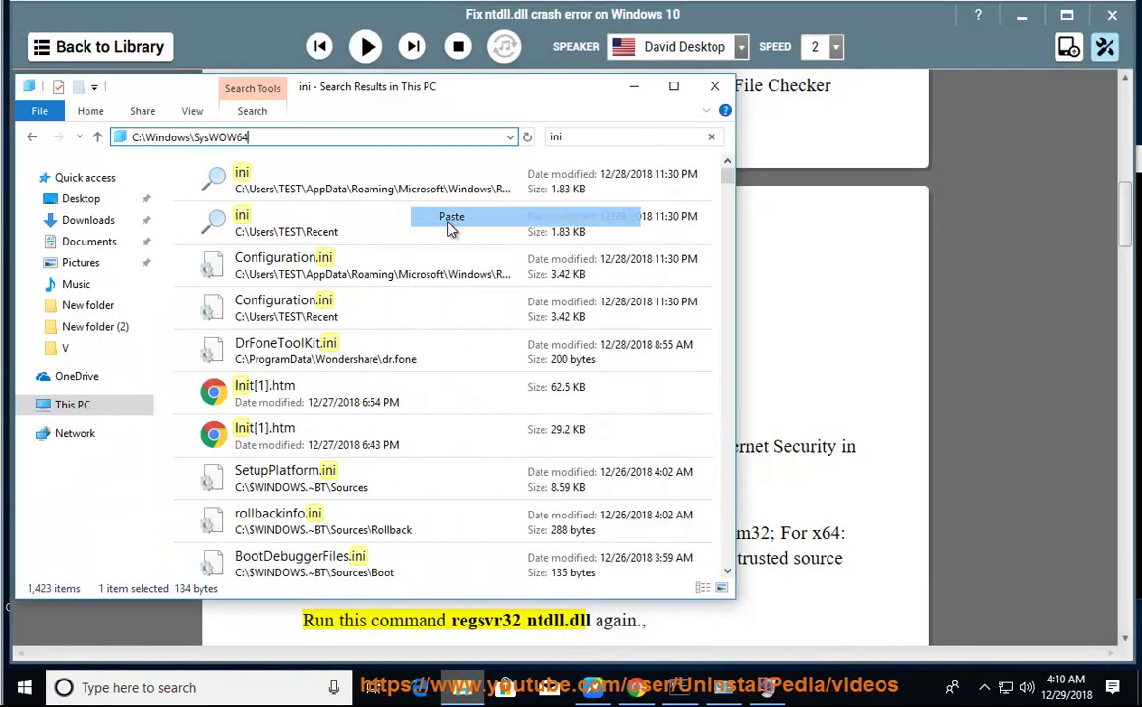
pyautogui.press('Return')
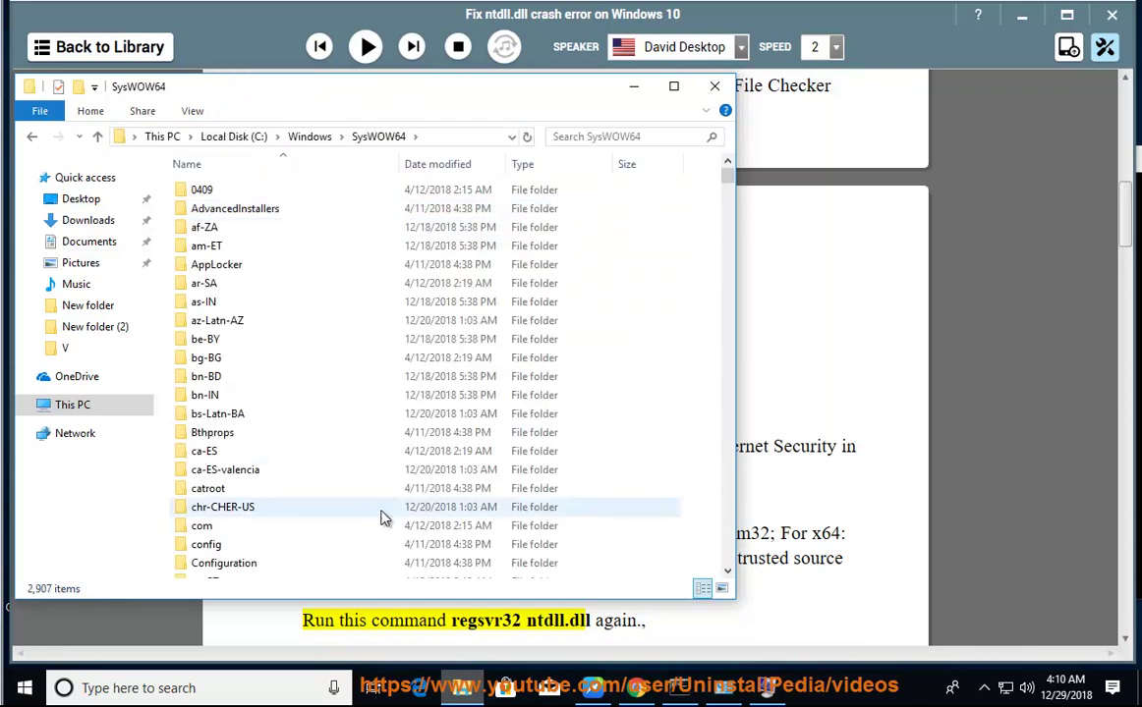
# - Locate and select ntdll.dll in the SysWOW64 file list
pyautogui.click(337, 361)
pyautogui.press('n')
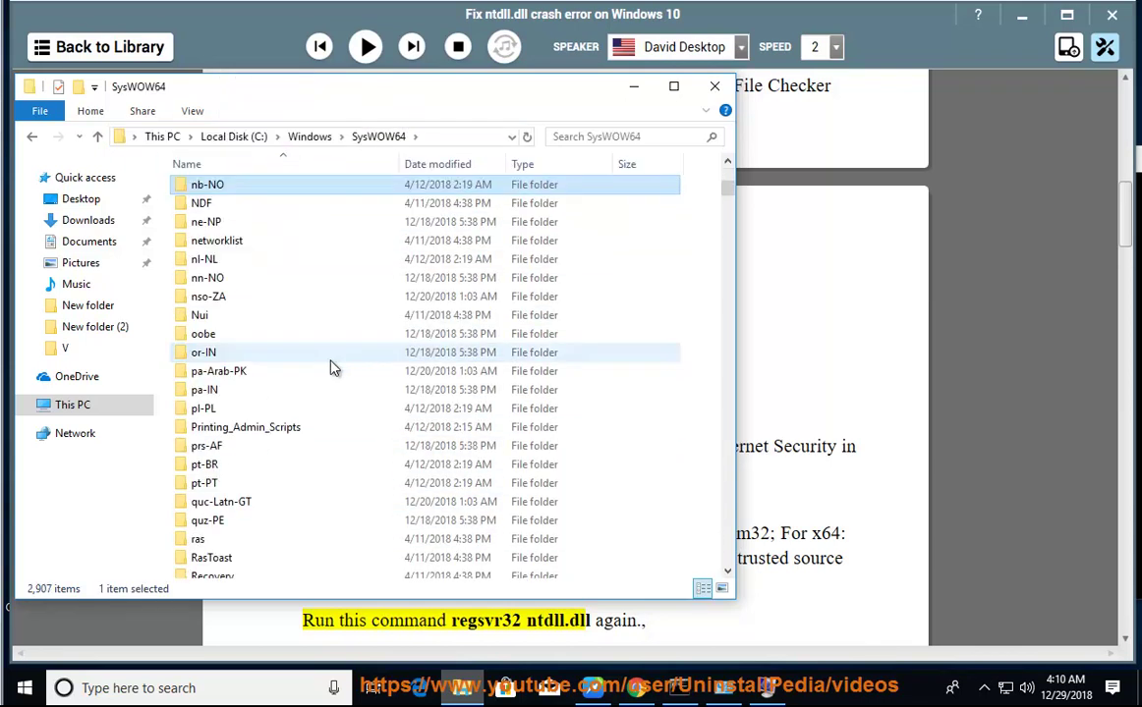
pyautogui.scroll(-4, 325, 383)
pyautogui.press('n')
pyautogui.press('n')
pyautogui.press('n')
pyautogui.press('n')
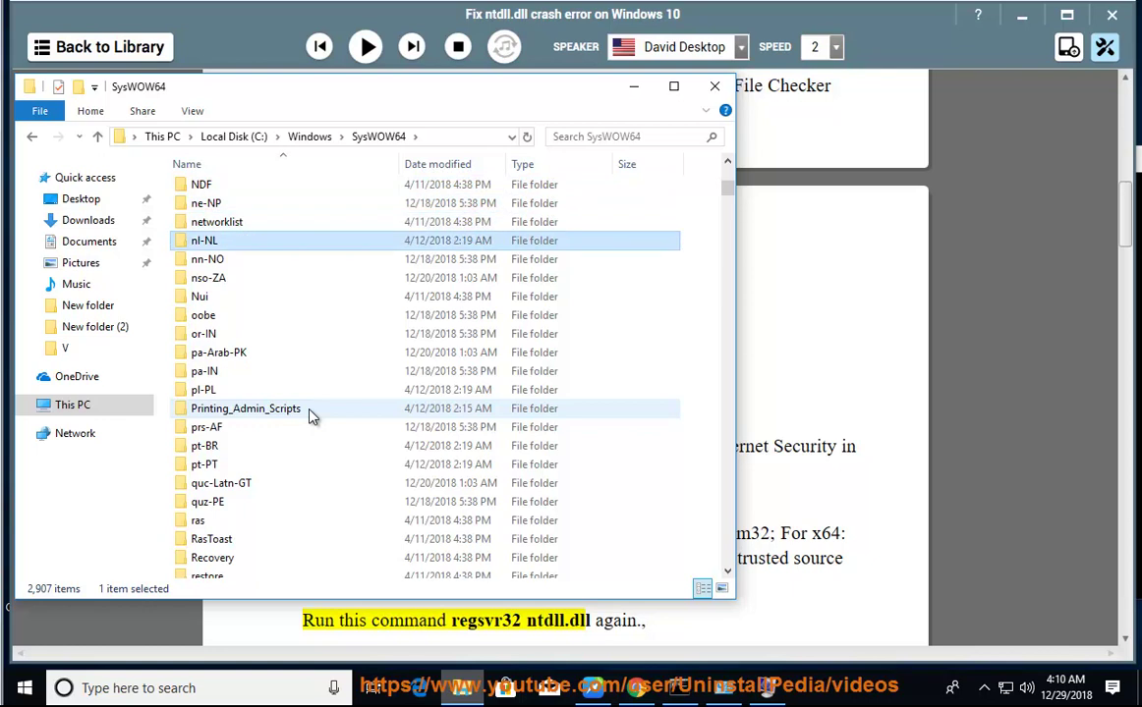
pyautogui.press('n')
pyautogui.press('n')
pyautogui.press('n')
pyautogui.press('n')
pyautogui.press('n')
pyautogui.press('n')
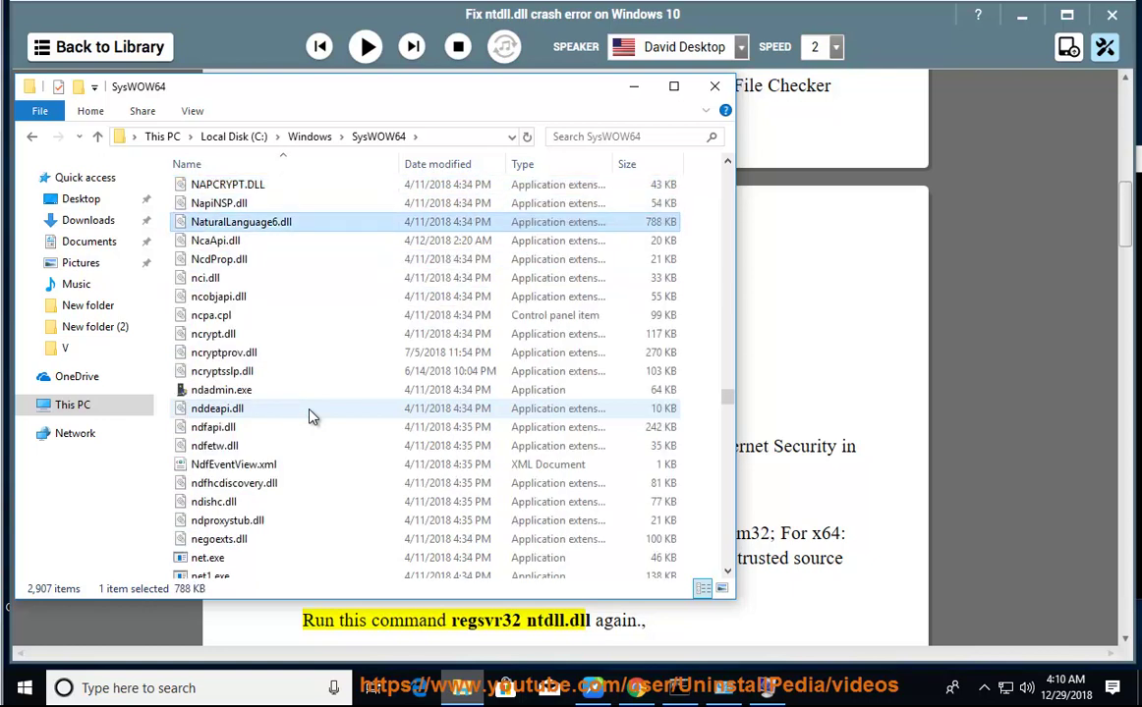
pyautogui.click(209, 558)
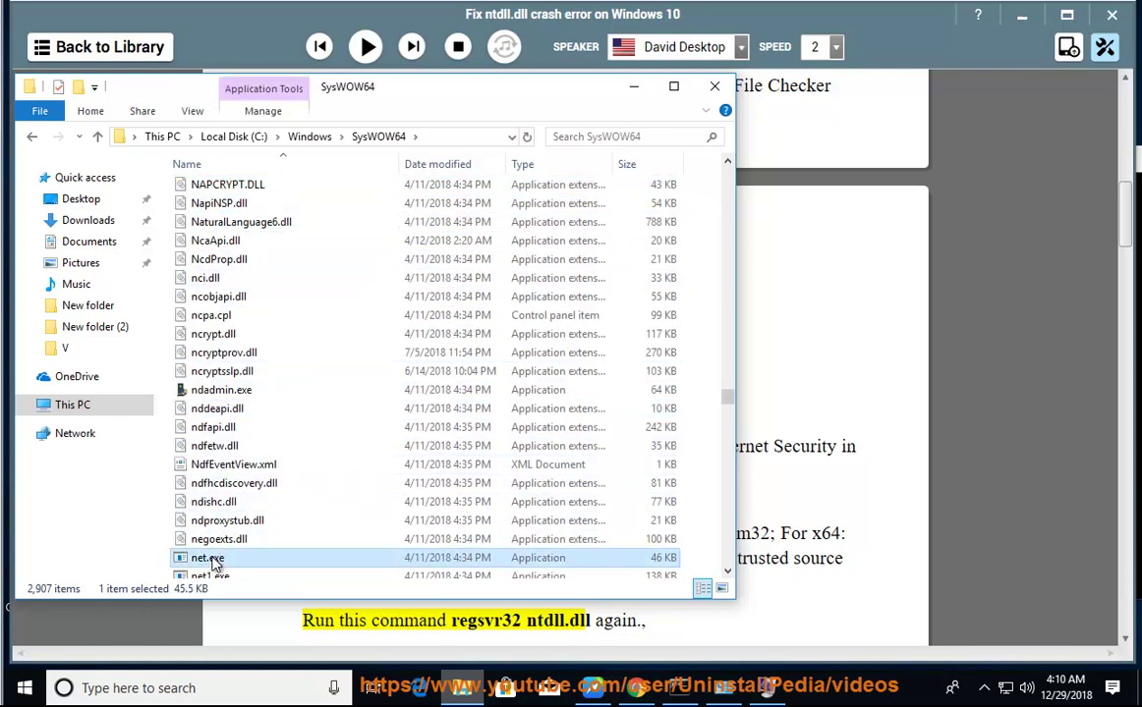
pyautogui.click(214, 448)
pyautogui.click(222, 372)
pyautogui.scroll(-8, 221, 454)
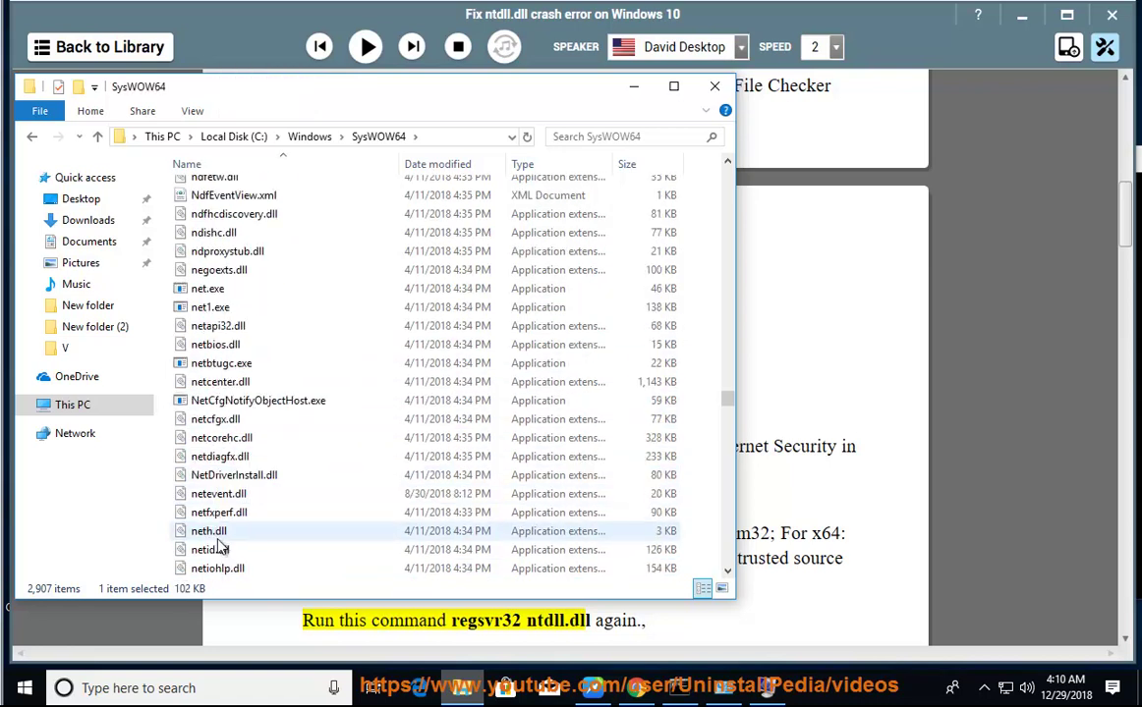
pyautogui.scroll(-1, 218, 546)
pyautogui.scroll(-16, 218, 546)
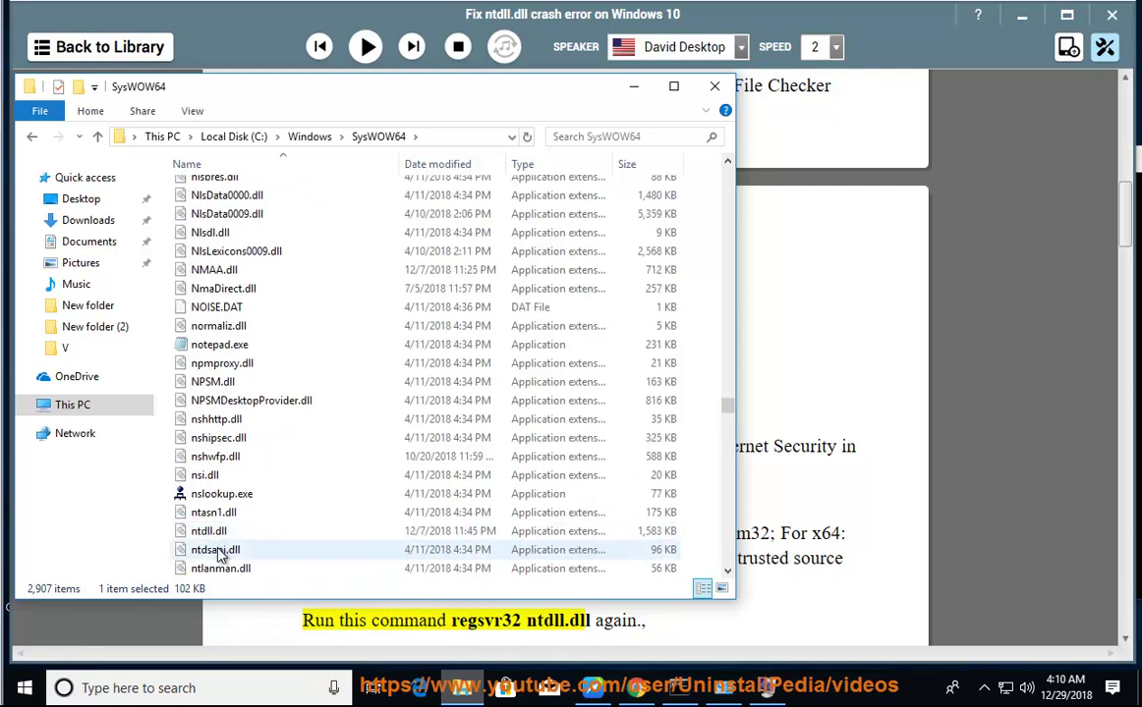
pyautogui.click(224, 530)
# - Check ntdll.dll's Microsoft Windows signature and version 10.0.17134.471 details, then close Properties and minimize Explorer
pyautogui.rightClick(233, 538)
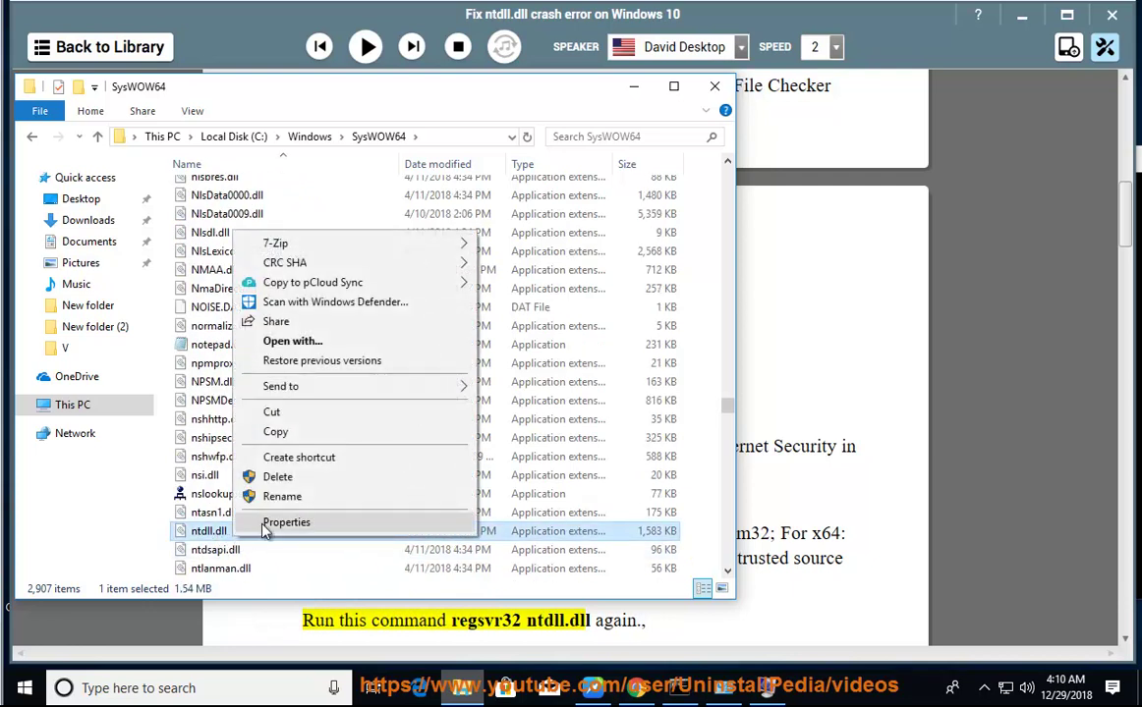
pyautogui.click(266, 532)
pyautogui.click(332, 252)
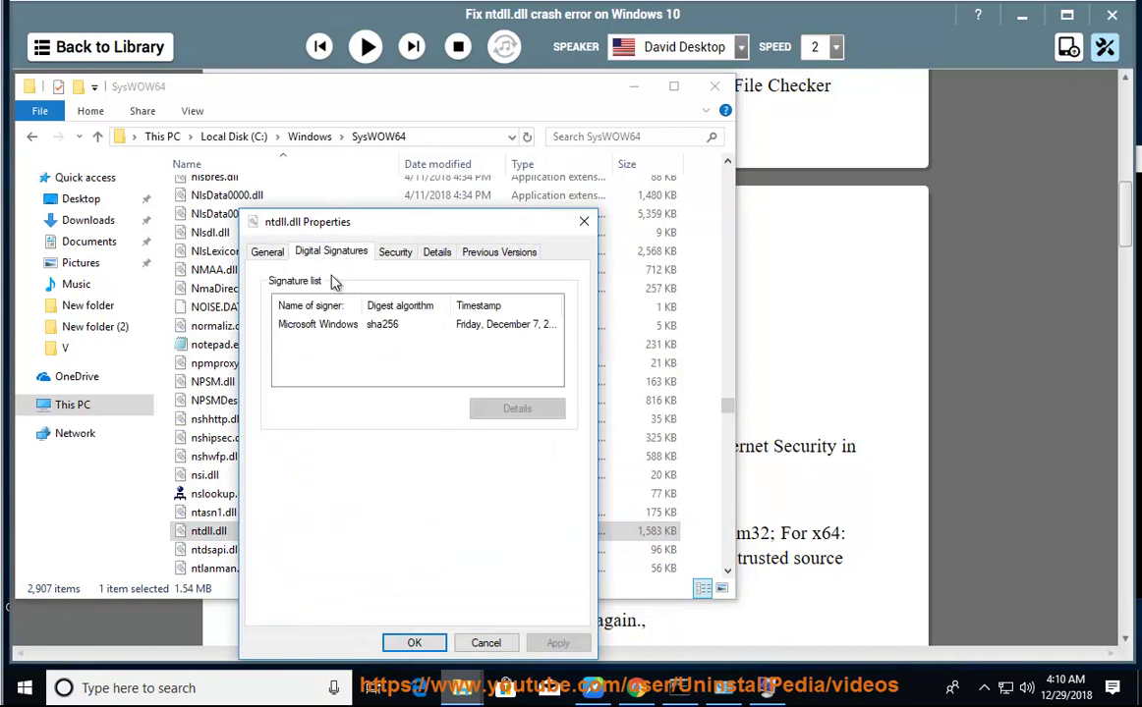
pyautogui.click(297, 326)
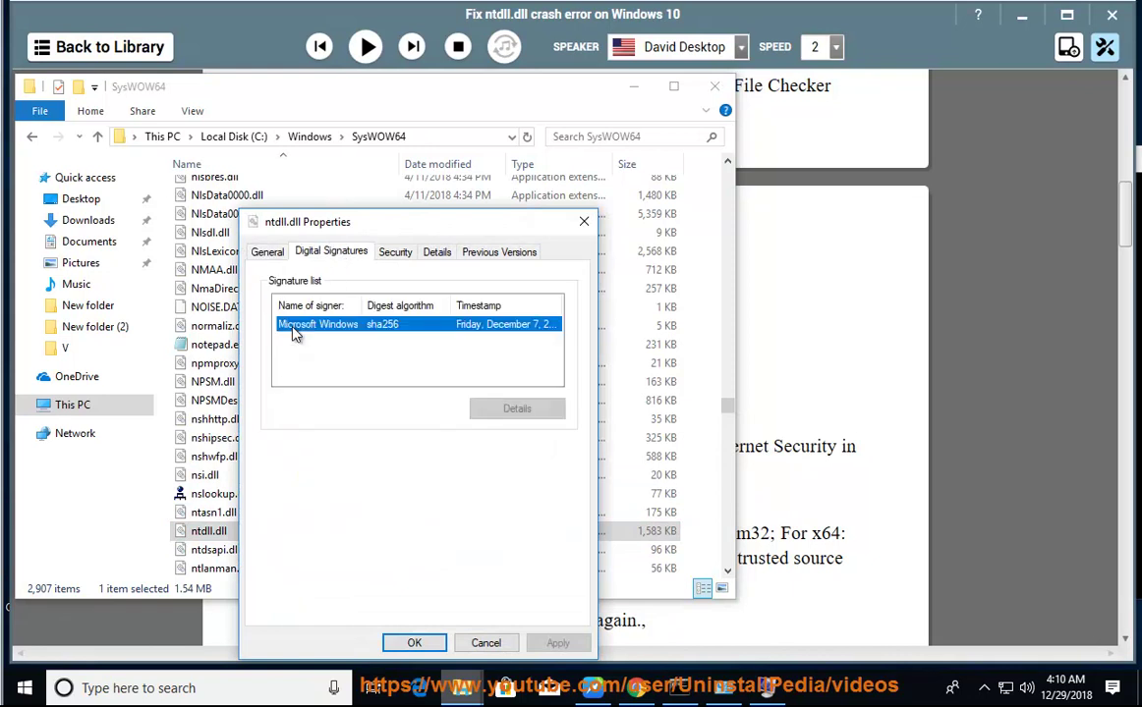
pyautogui.click(436, 253)
pyautogui.click(374, 338)
pyautogui.click(368, 368)
pyautogui.click(361, 400)
pyautogui.moveTo(409, 226); pyautogui.dragTo(648, 205)
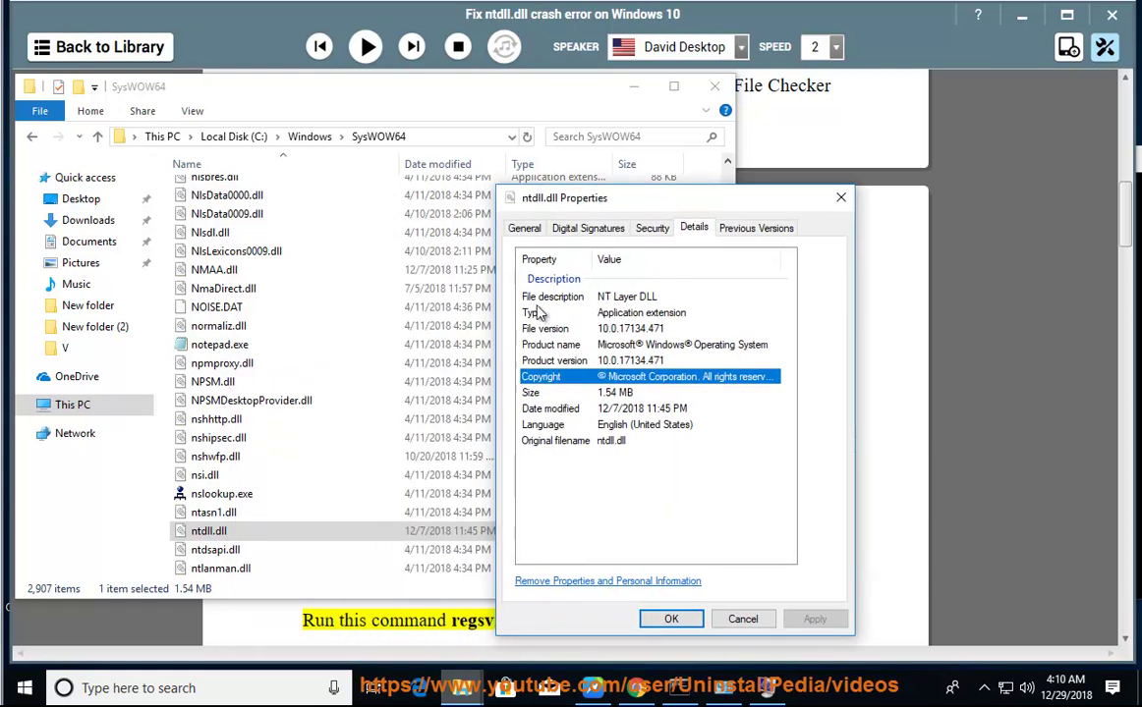
pyautogui.click(821, 199)
pyautogui.click(633, 86)
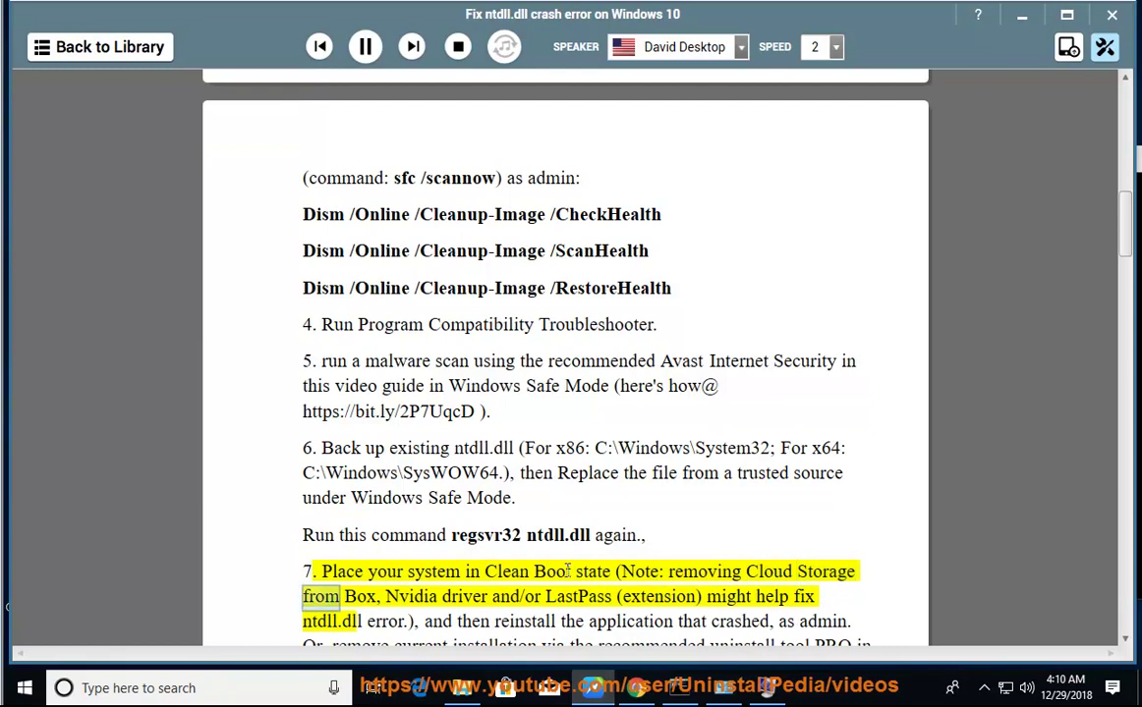
# - Launch Task Manager from the taskbar's context menu
pyautogui.moveTo(803, 699)
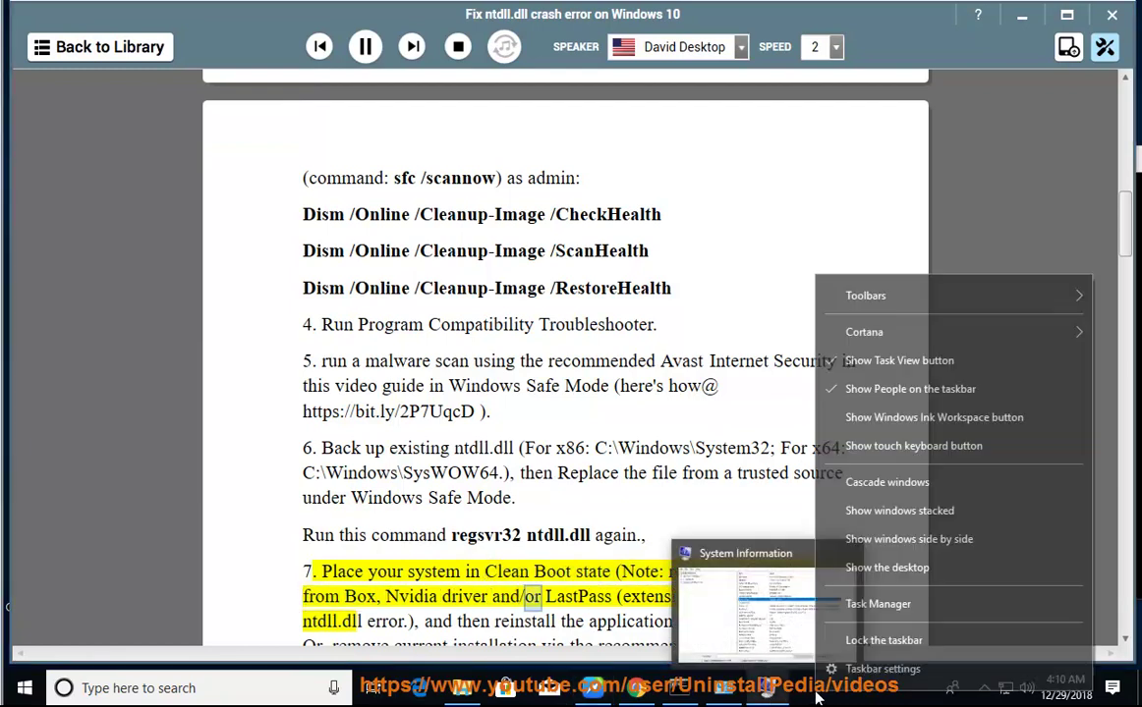
pyautogui.click(681, 326)
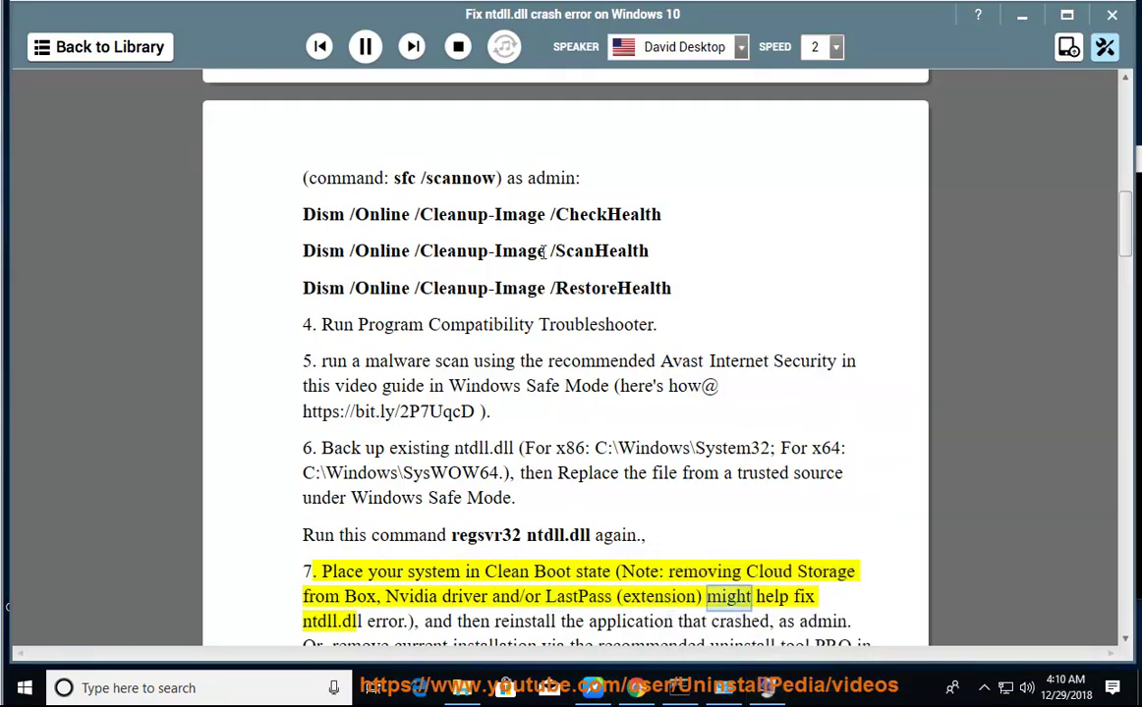
# - Disable iCloud Services on Task Manager's Startup tab
pyautogui.click(759, 178)
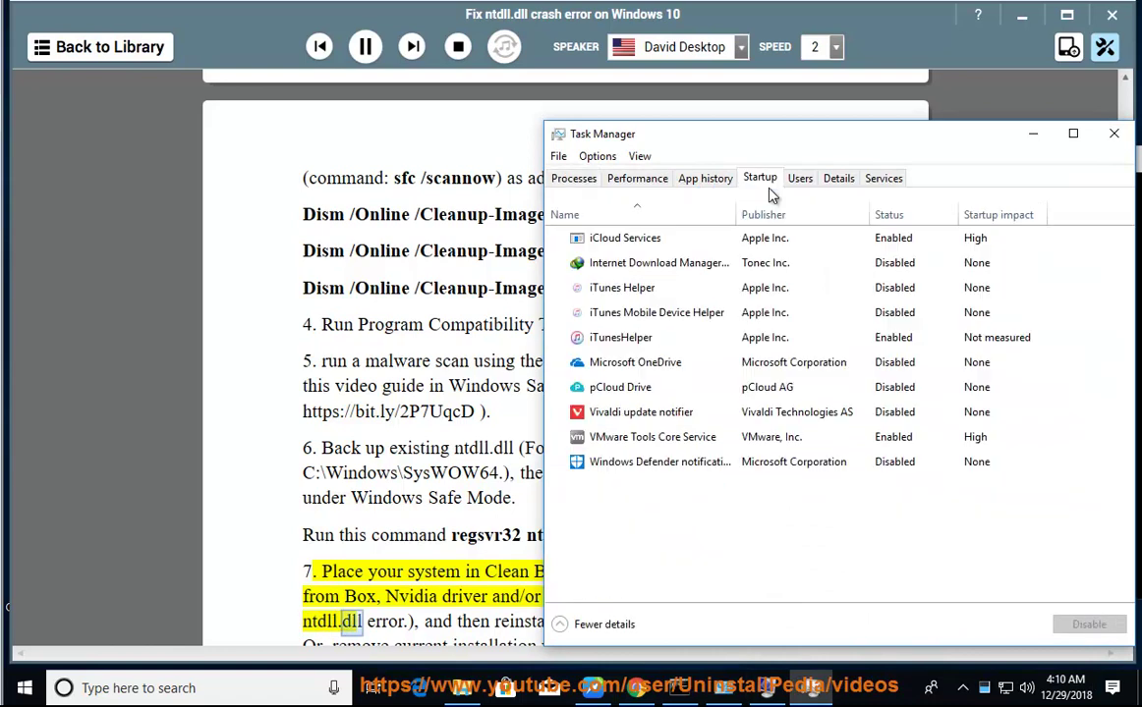
pyautogui.click(765, 238)
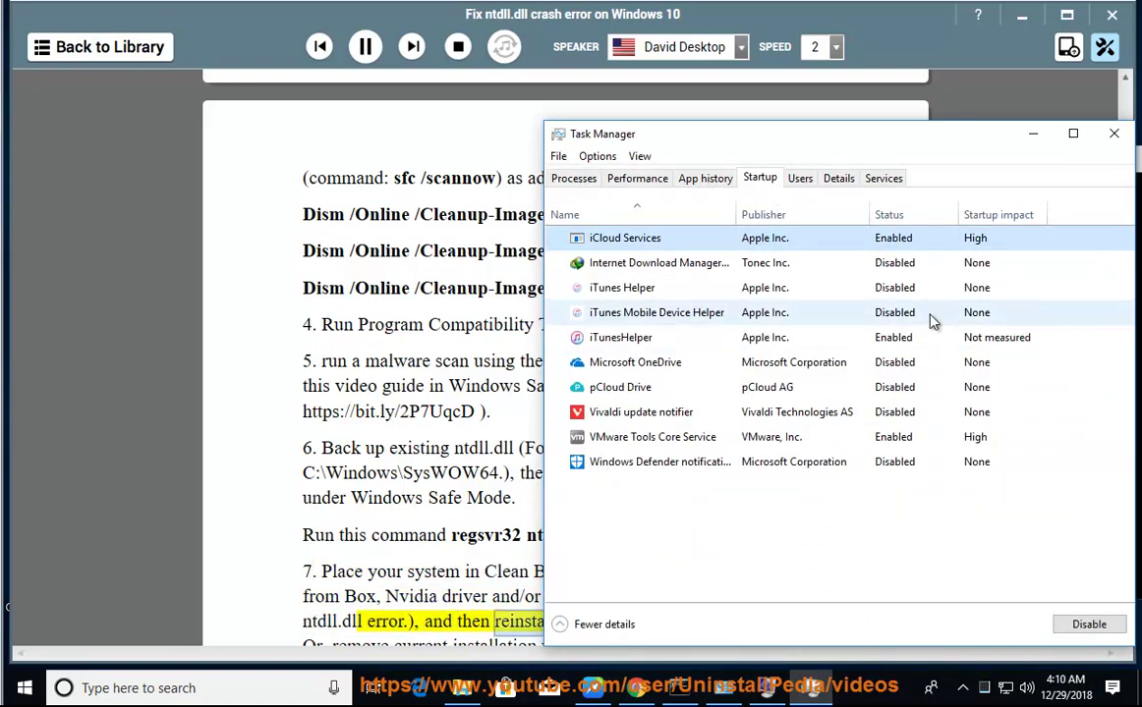
pyautogui.click(1089, 624)
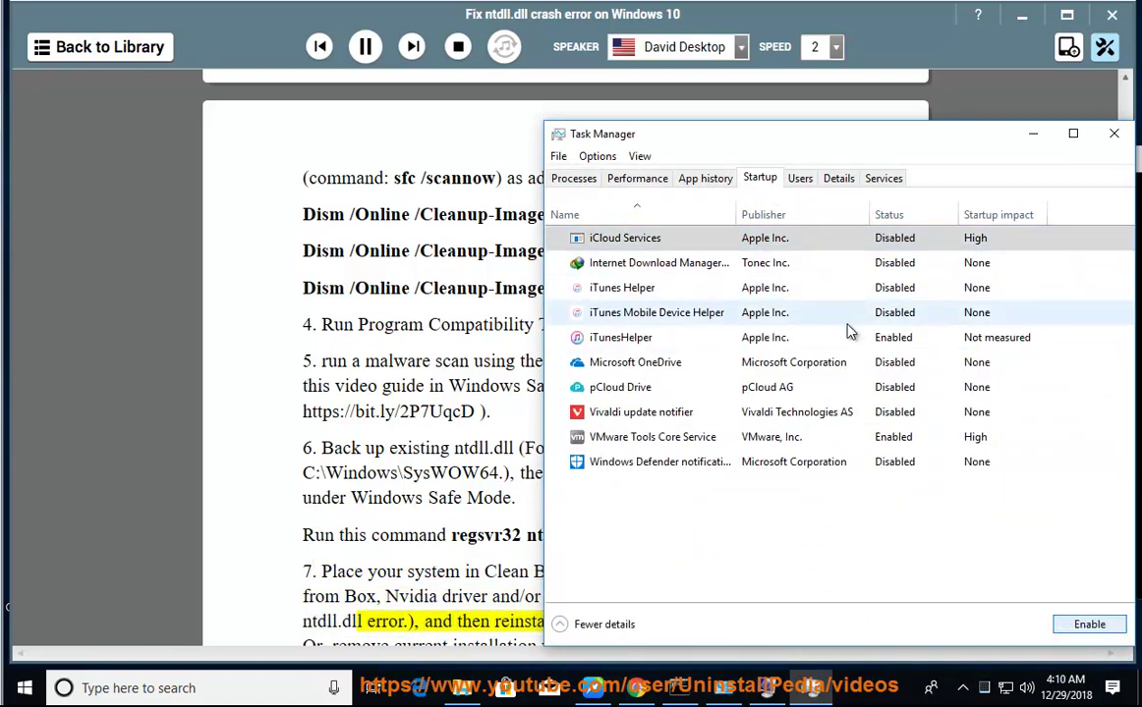
# - Pause the guide's reading and select the Clean Boot phrase in item 7
pyautogui.click(476, 467)
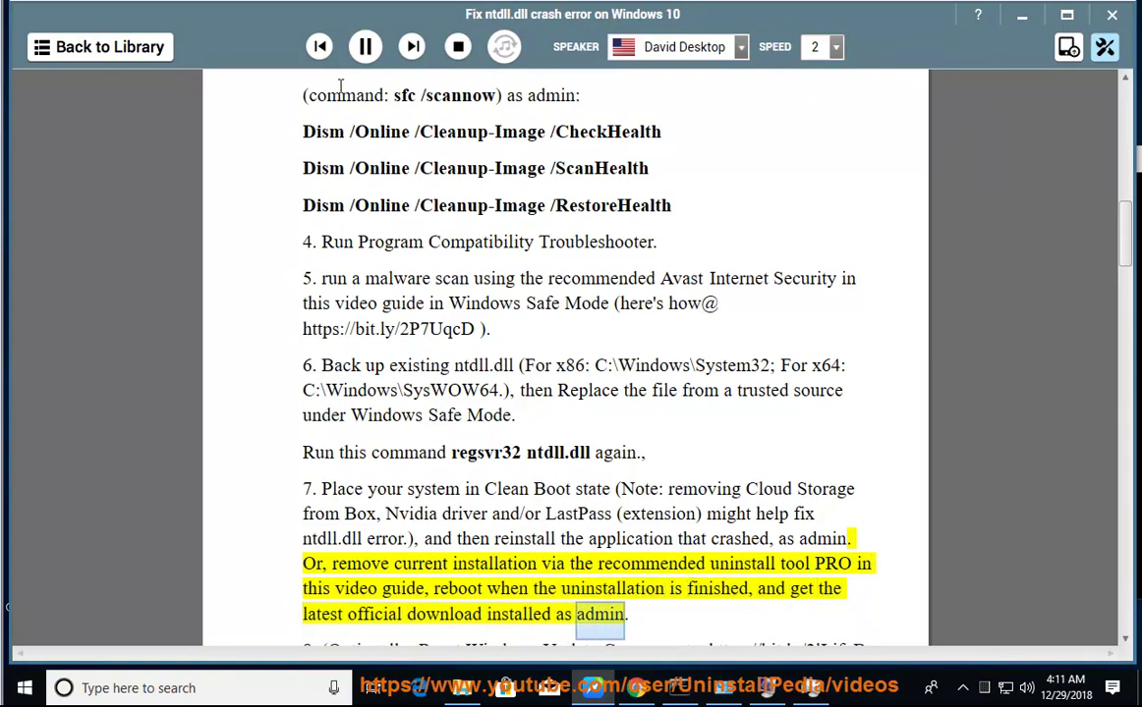
pyautogui.click(365, 46)
pyautogui.moveTo(589, 472); pyautogui.dragTo(497, 469)
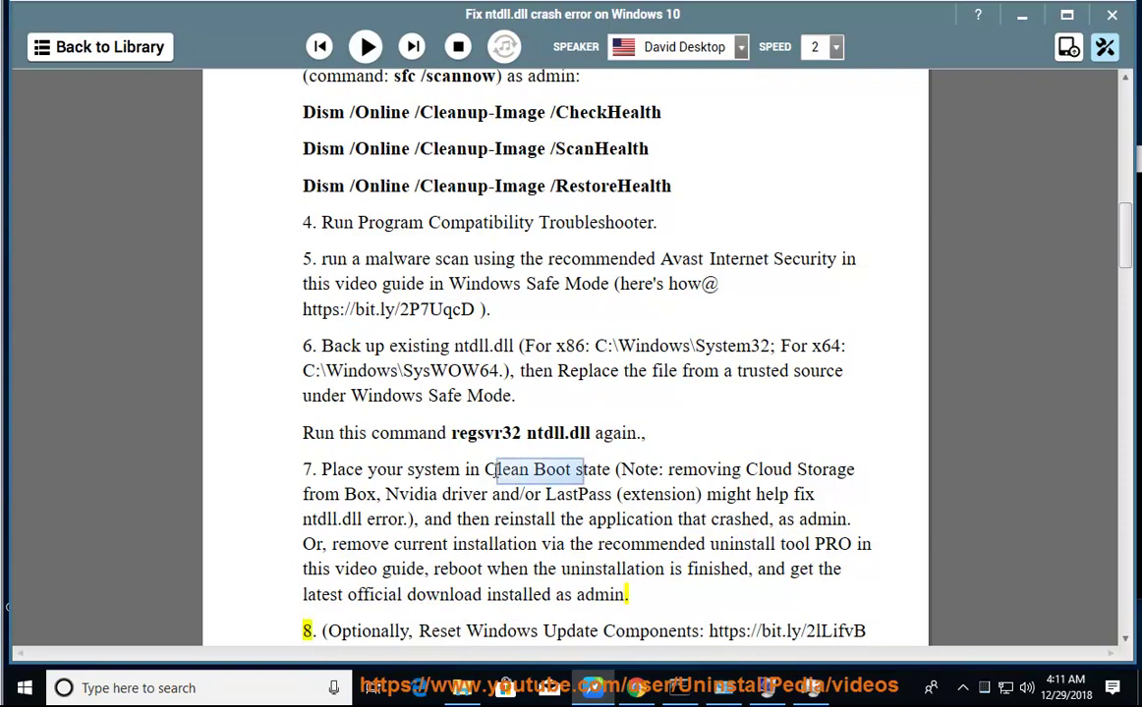
# - Disable iTunesHelper at startup, select VMware Tools Core Service, and open the Run box
pyautogui.click(810, 688)
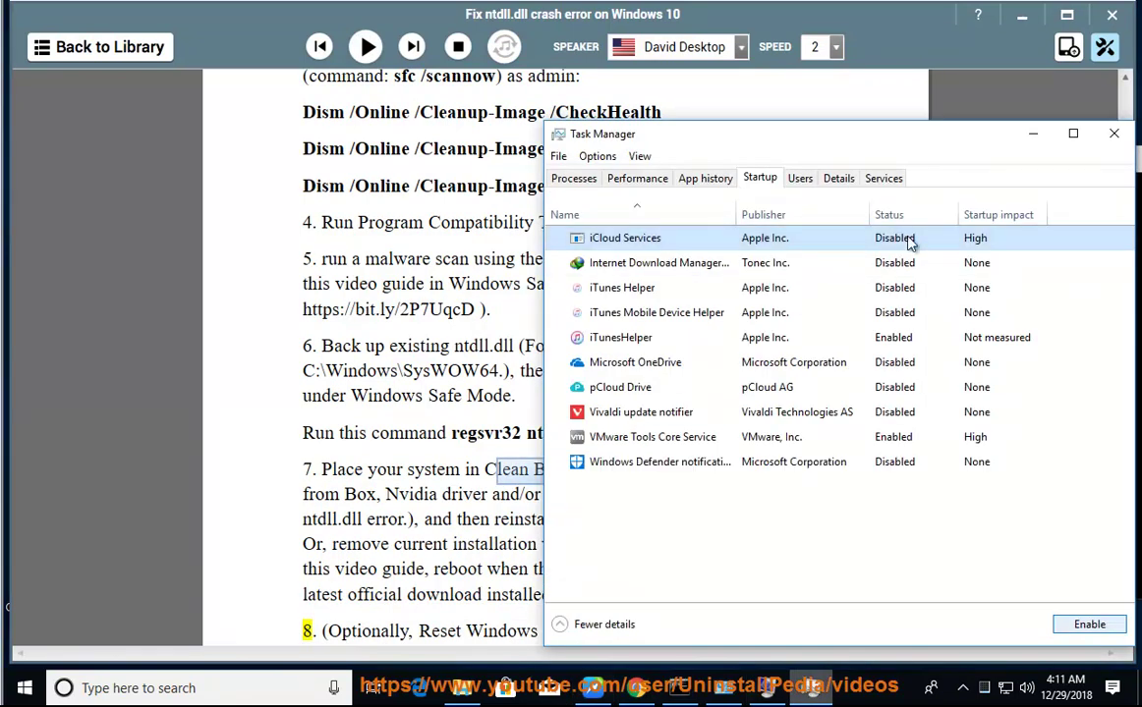
pyautogui.click(905, 337)
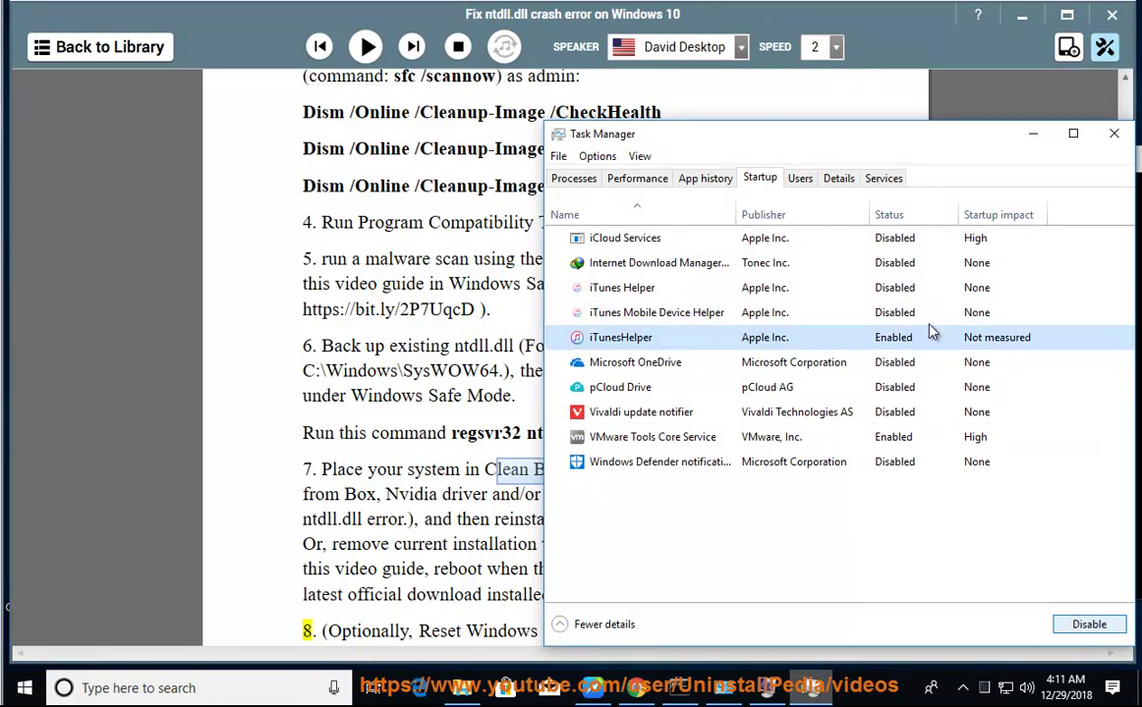
pyautogui.hotkey('alt', 'd')
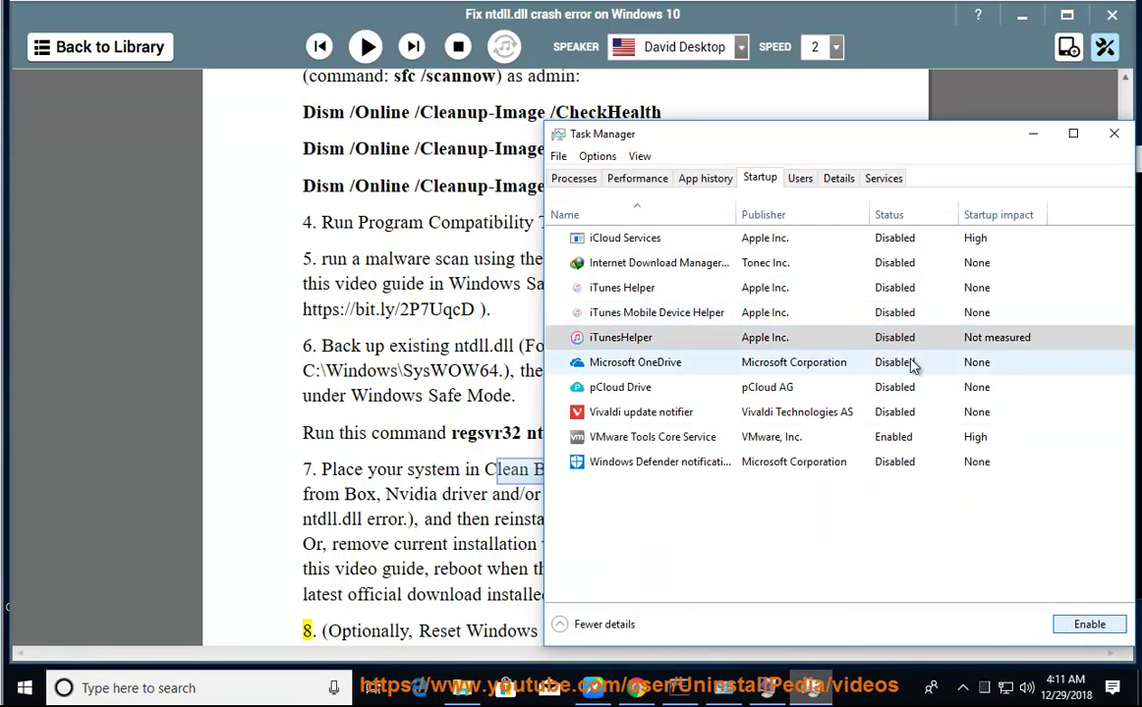
pyautogui.click(910, 447)
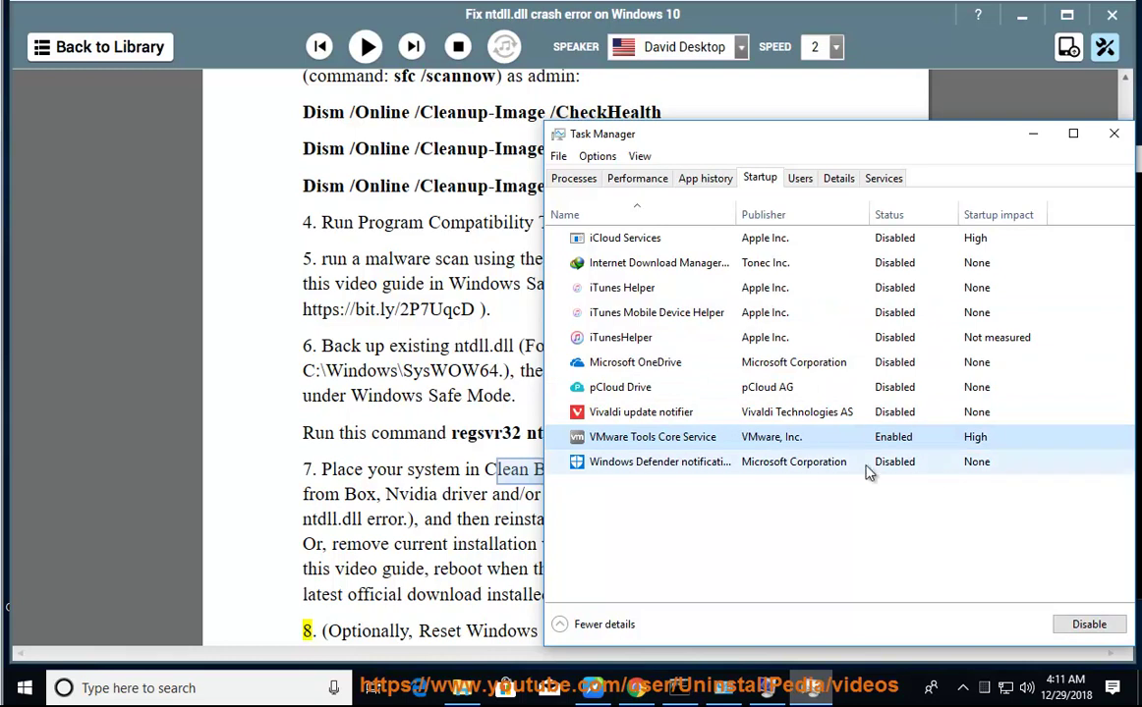
pyautogui.press('super+r')
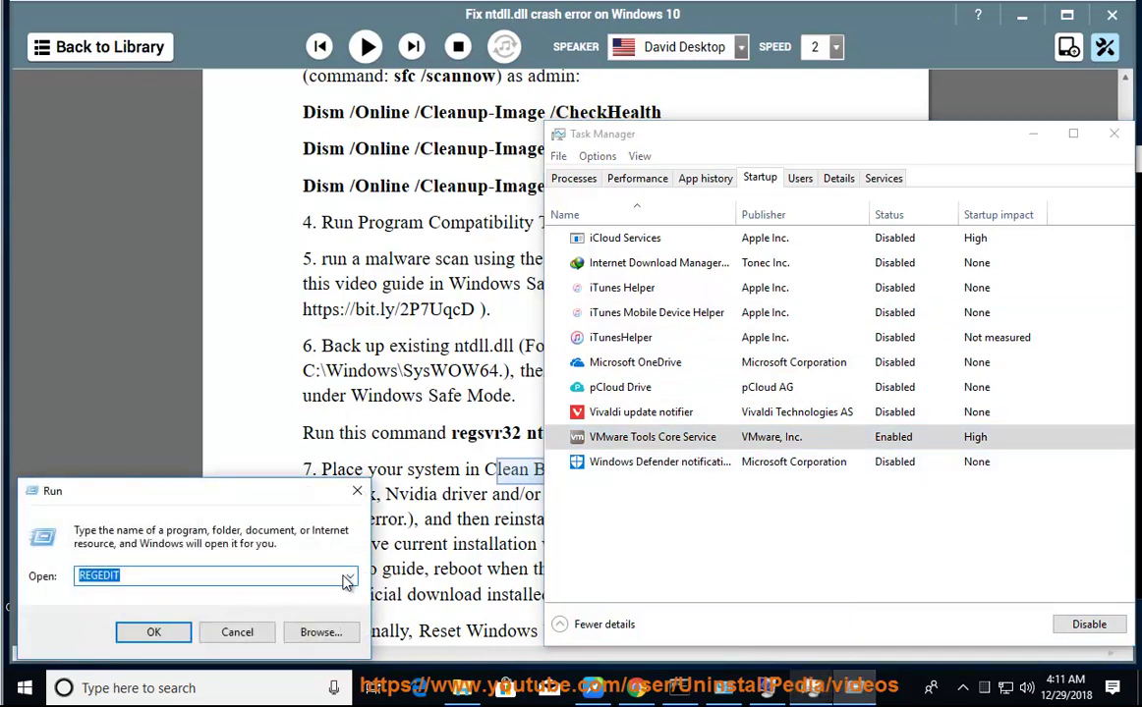
# - Run MSCONFIG from the recent Run commands and minimize Task Manager
pyautogui.click(349, 578)
pyautogui.click(228, 621)
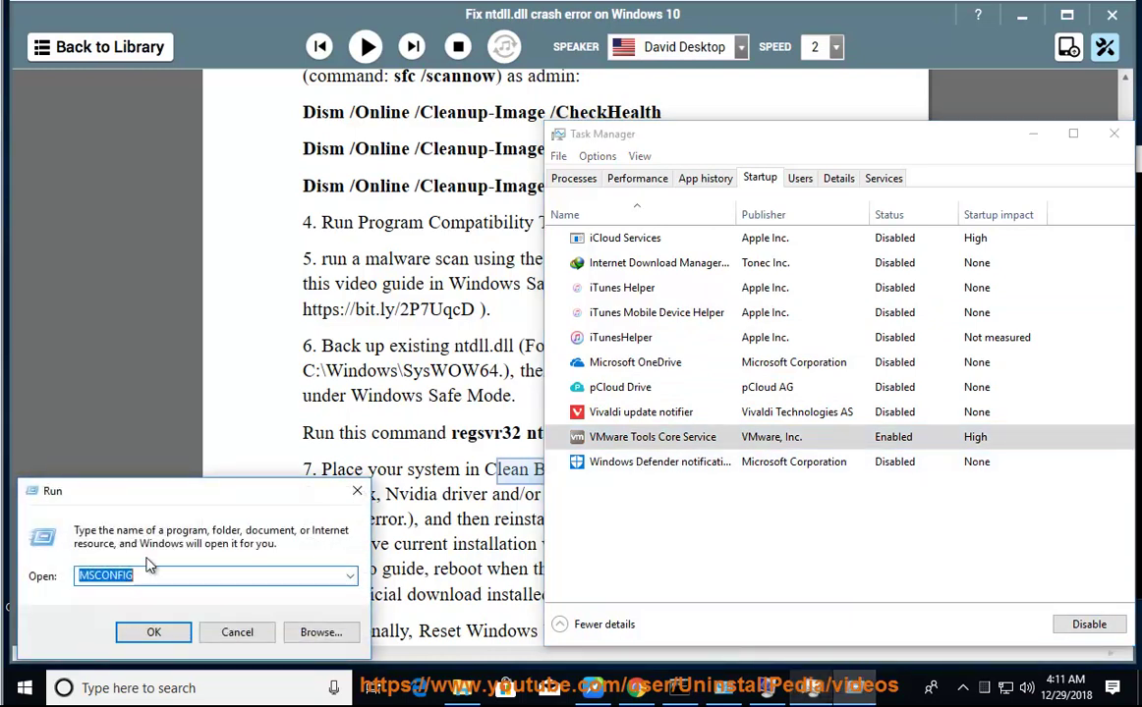
pyautogui.click(152, 633)
pyautogui.click(1029, 136)
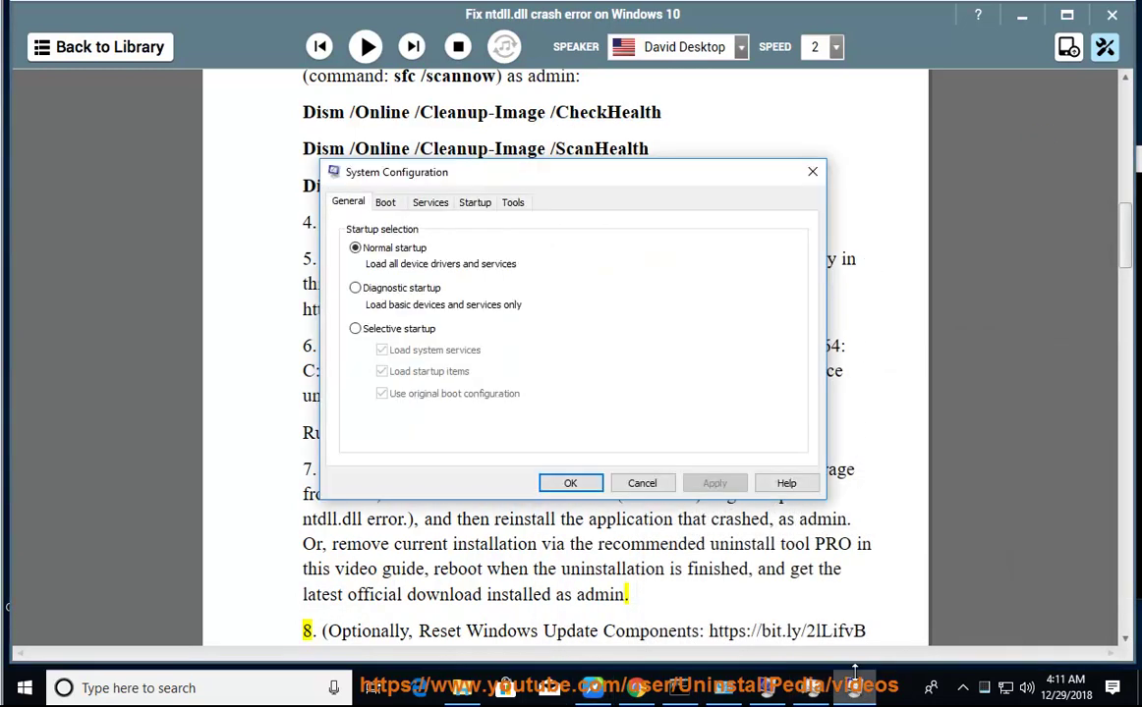
# - Set Selective startup, hide Microsoft services, disable all remaining services, and close System Configuration
pyautogui.click(354, 328)
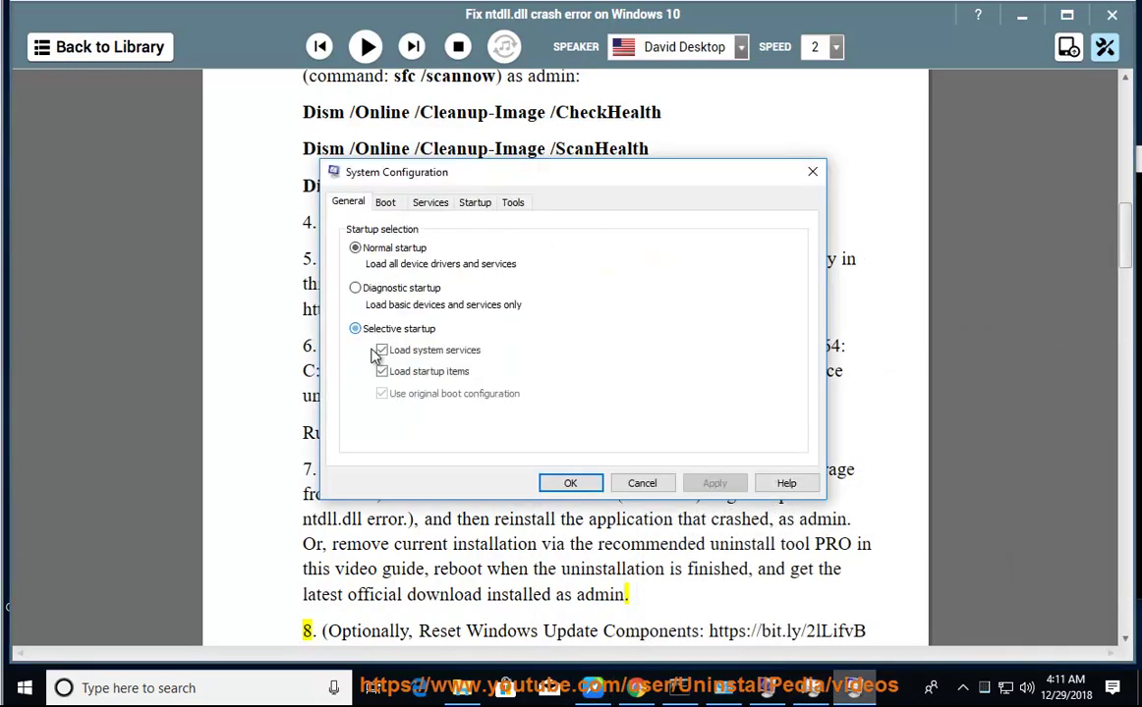
pyautogui.click(431, 206)
pyautogui.click(376, 456)
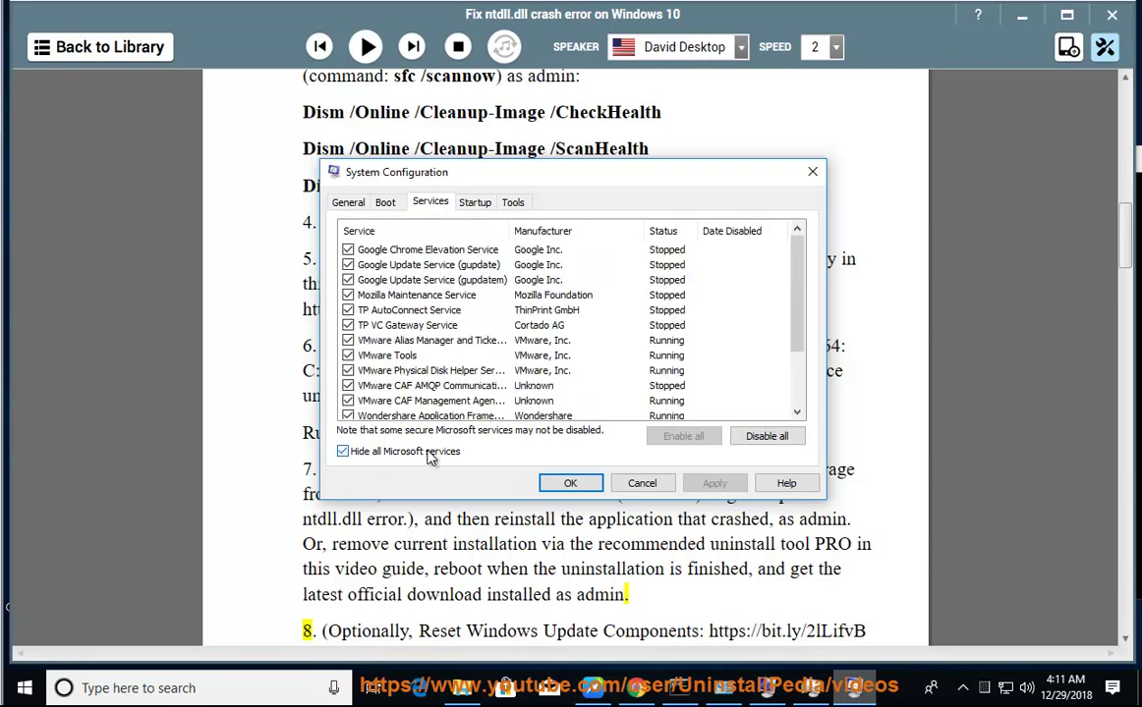
pyautogui.click(762, 437)
pyautogui.scroll(-2, 801, 293)
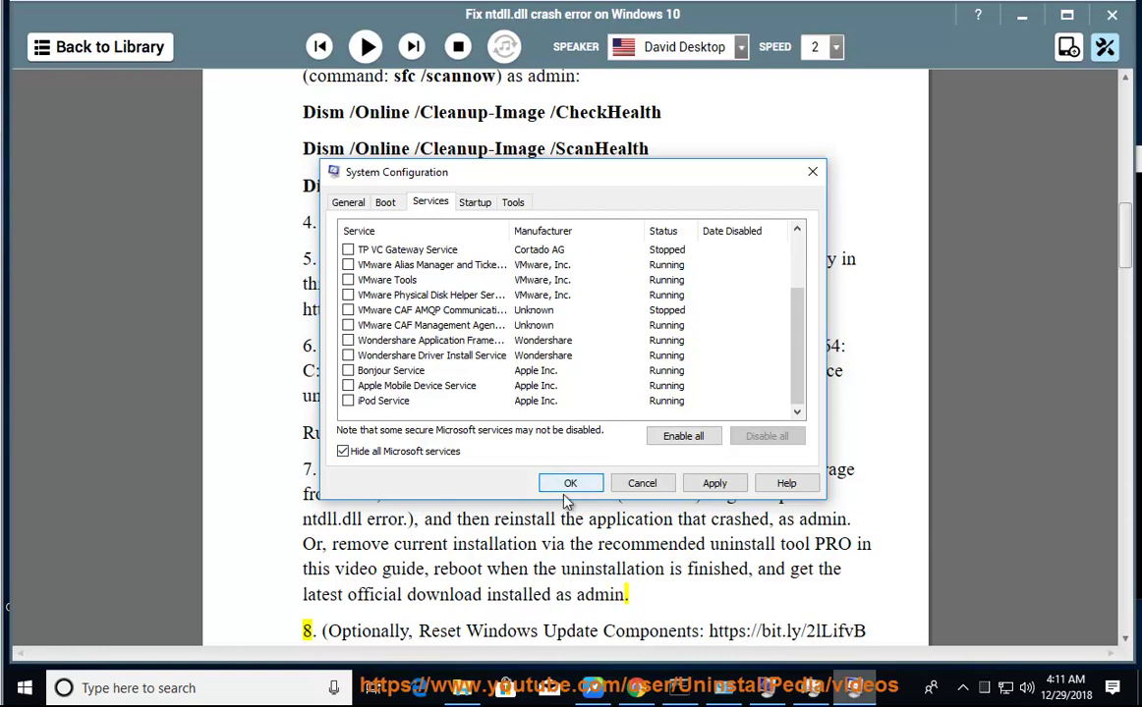
pyautogui.click(640, 482)
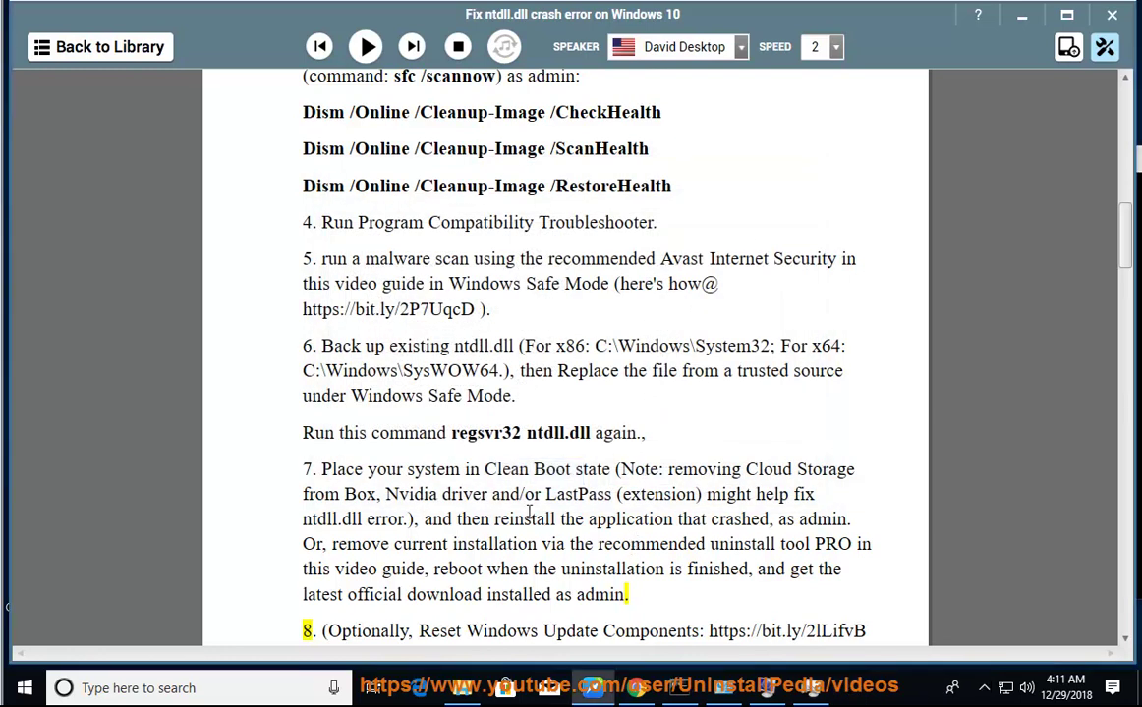
# - Have item 8 on resetting Windows Update components read aloud, pausing at step 9
pyautogui.click(365, 46)
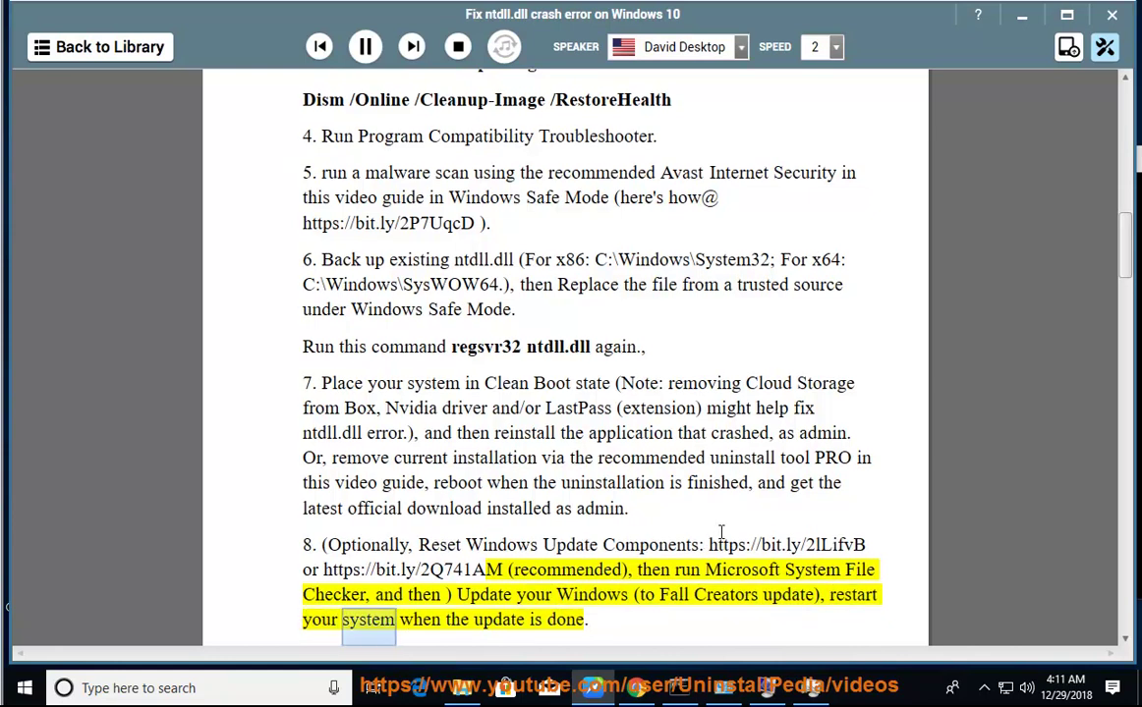
pyautogui.click(364, 47)
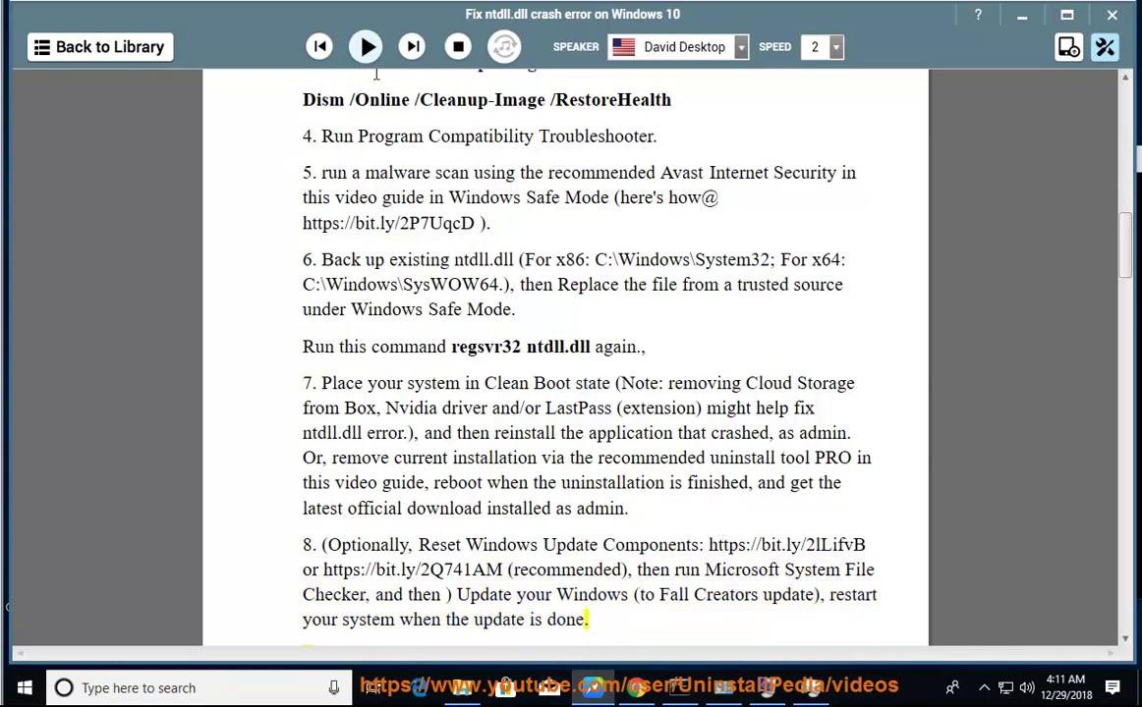
pyautogui.scroll(-1, 619, 590)
pyautogui.moveTo(641, 558); pyautogui.dragTo(457, 563)
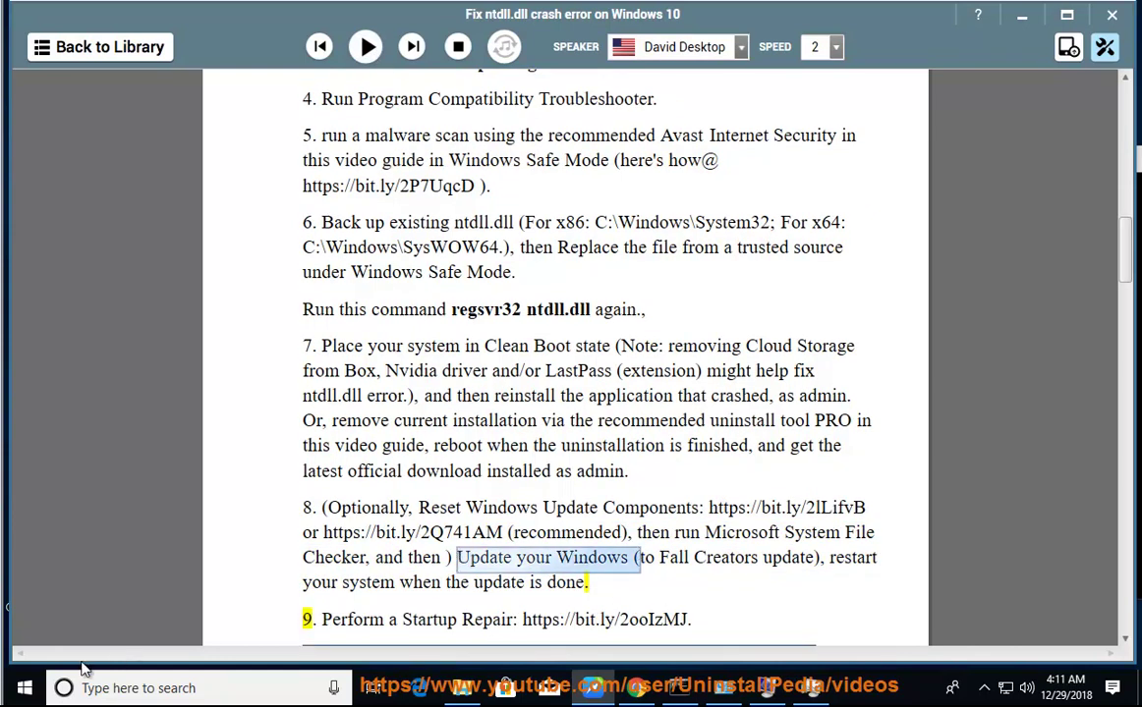
# - Check Update & Security in Windows Settings, close Settings, and resume reading from item 9
pyautogui.click(24, 688)
pyautogui.click(21, 606)
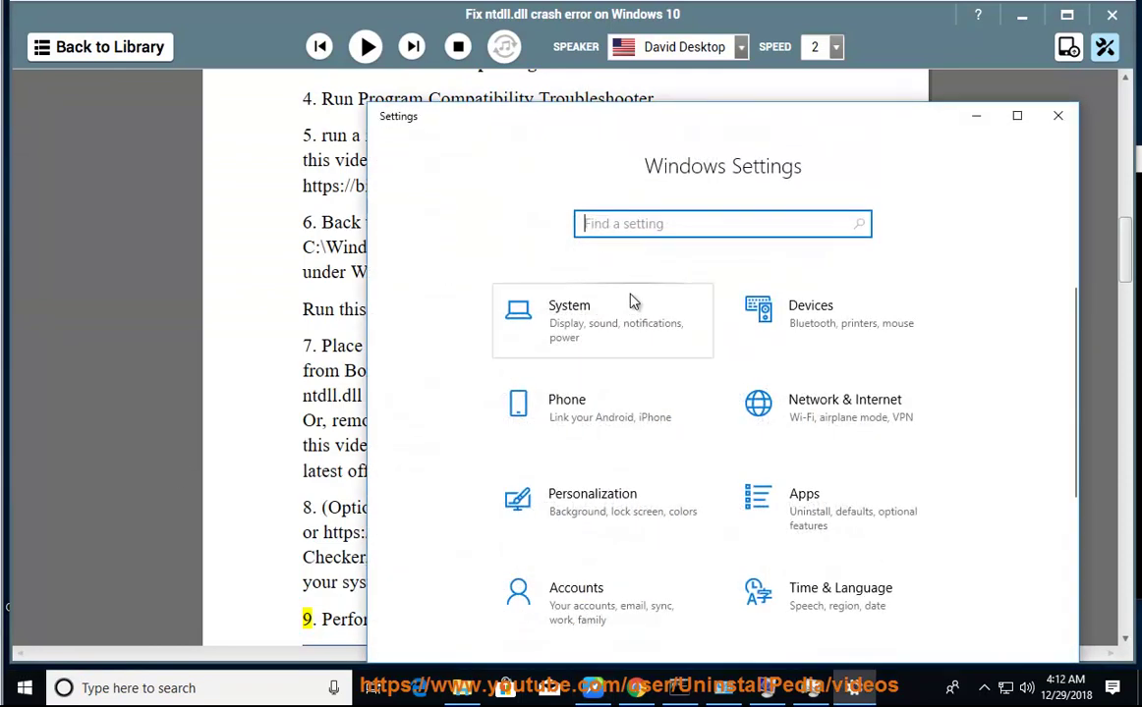
pyautogui.scroll(-3, 634, 332)
pyautogui.click(576, 576)
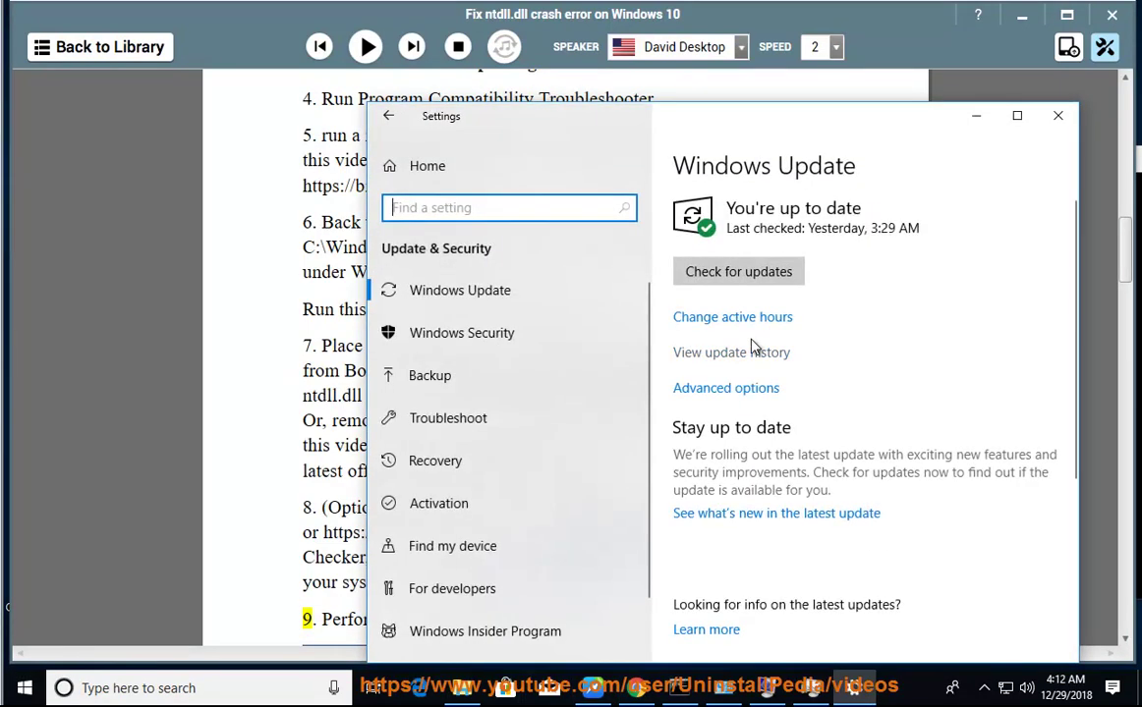
pyautogui.click(1057, 115)
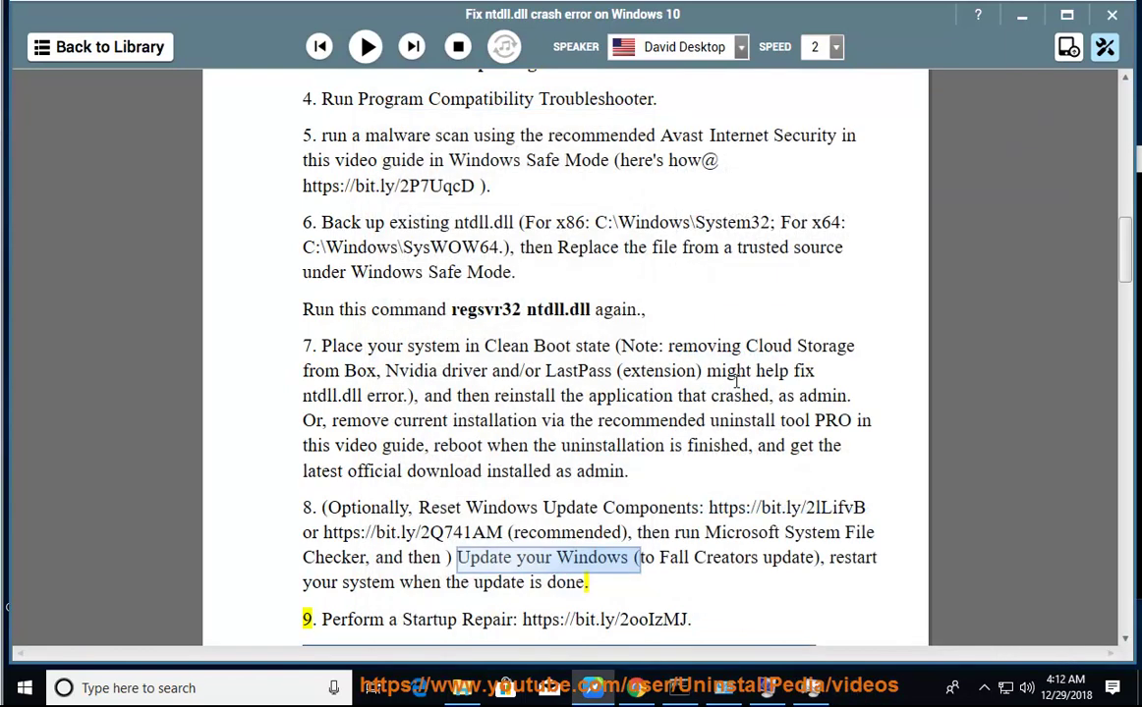
pyautogui.click(370, 57)
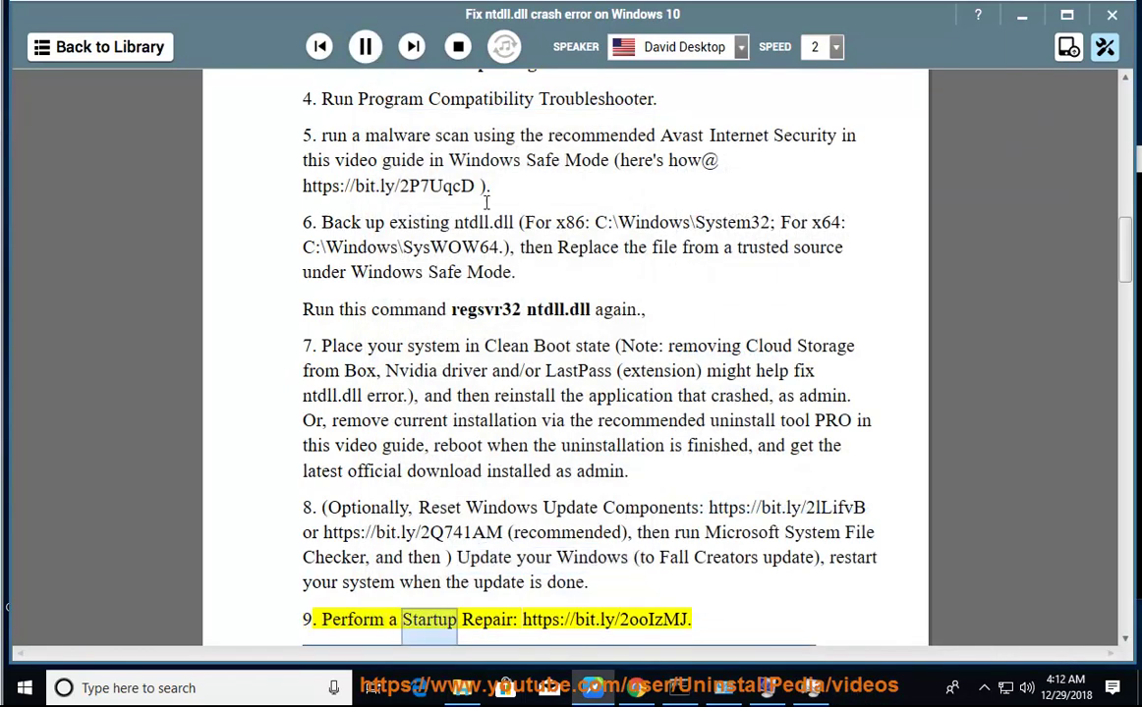
pyautogui.scroll(-3, 577, 399)
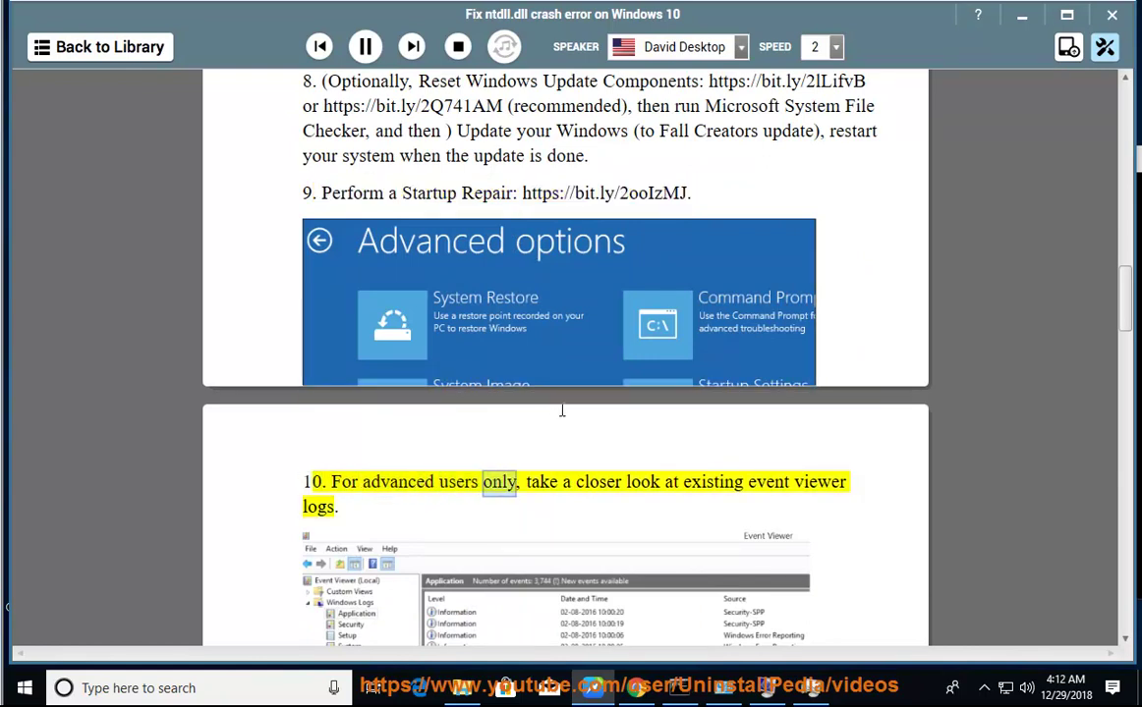
# - Launch Event Viewer via an 'eve' search, open Windows Logs, then mark item 11's profile text
pyautogui.click(256, 686)
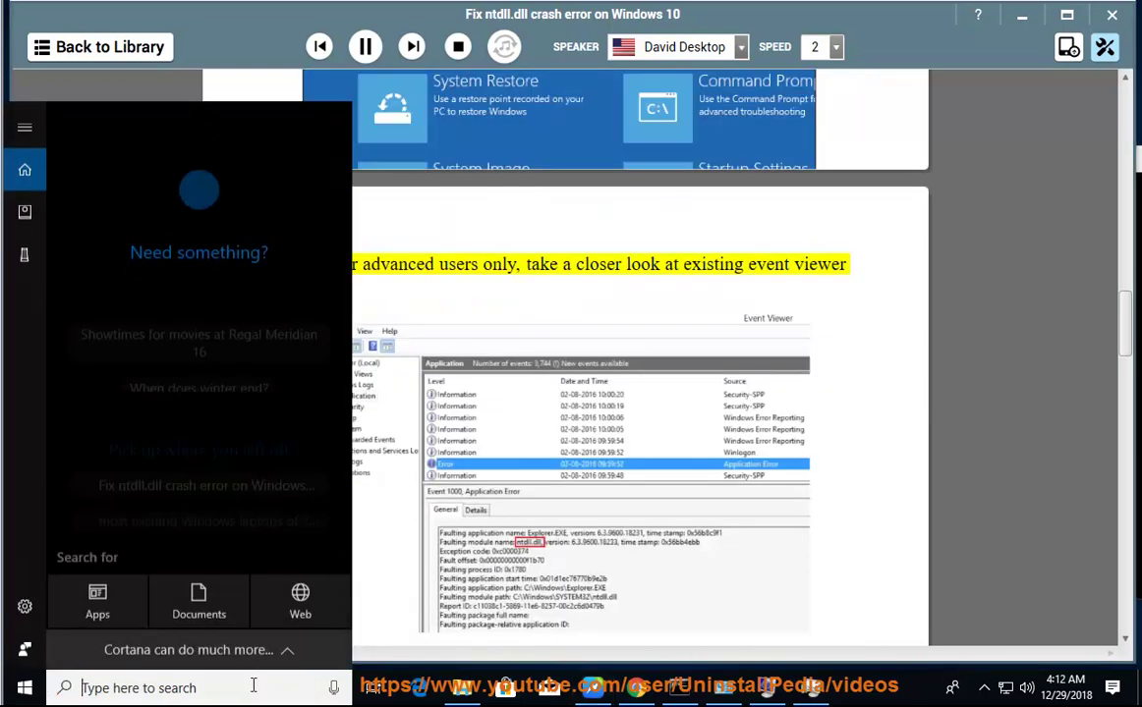
pyautogui.write('eve')
pyautogui.click(196, 194)
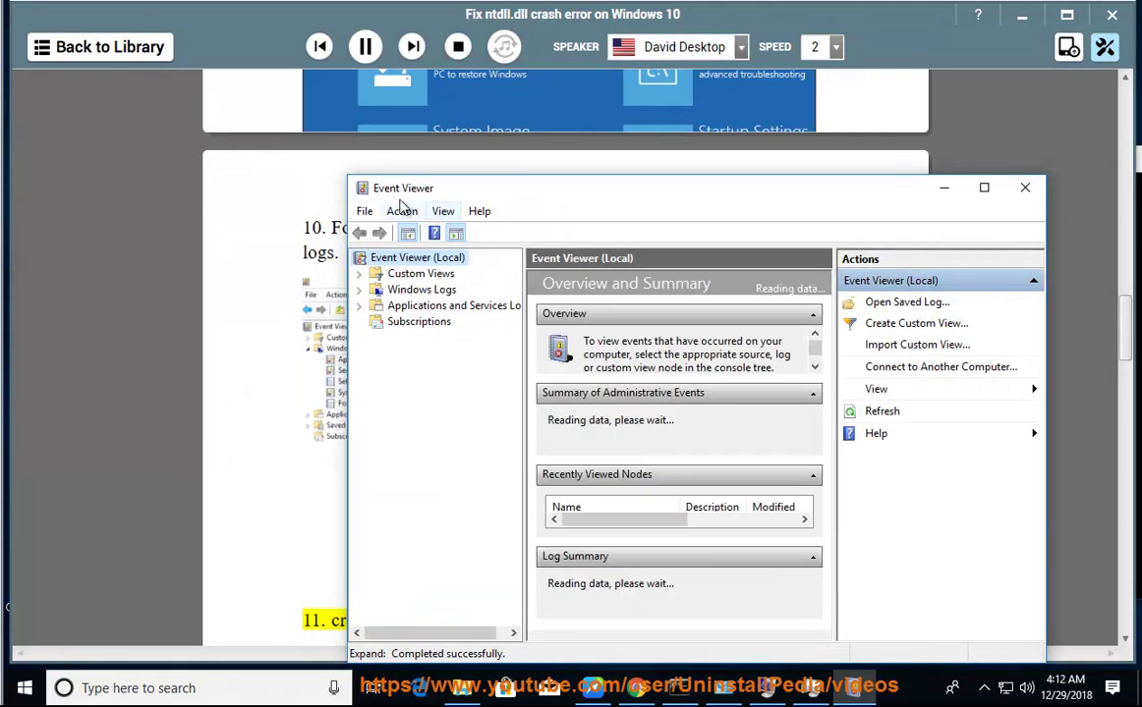
pyautogui.click(385, 288)
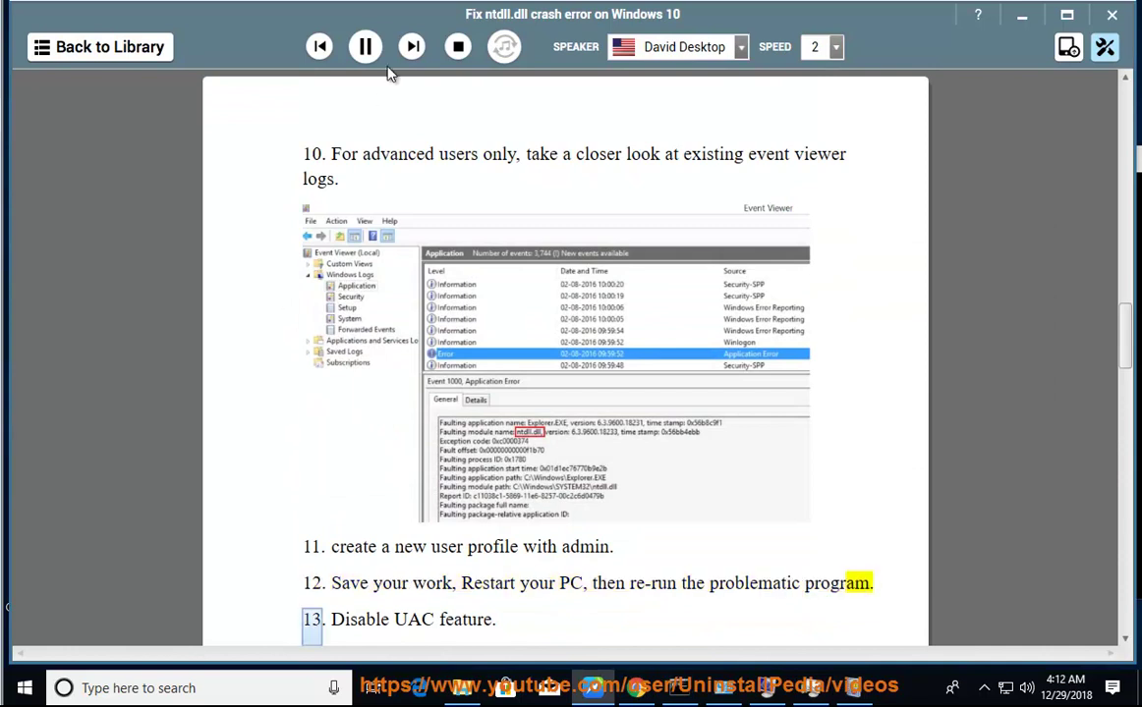
pyautogui.moveTo(548, 546); pyautogui.dragTo(342, 550)
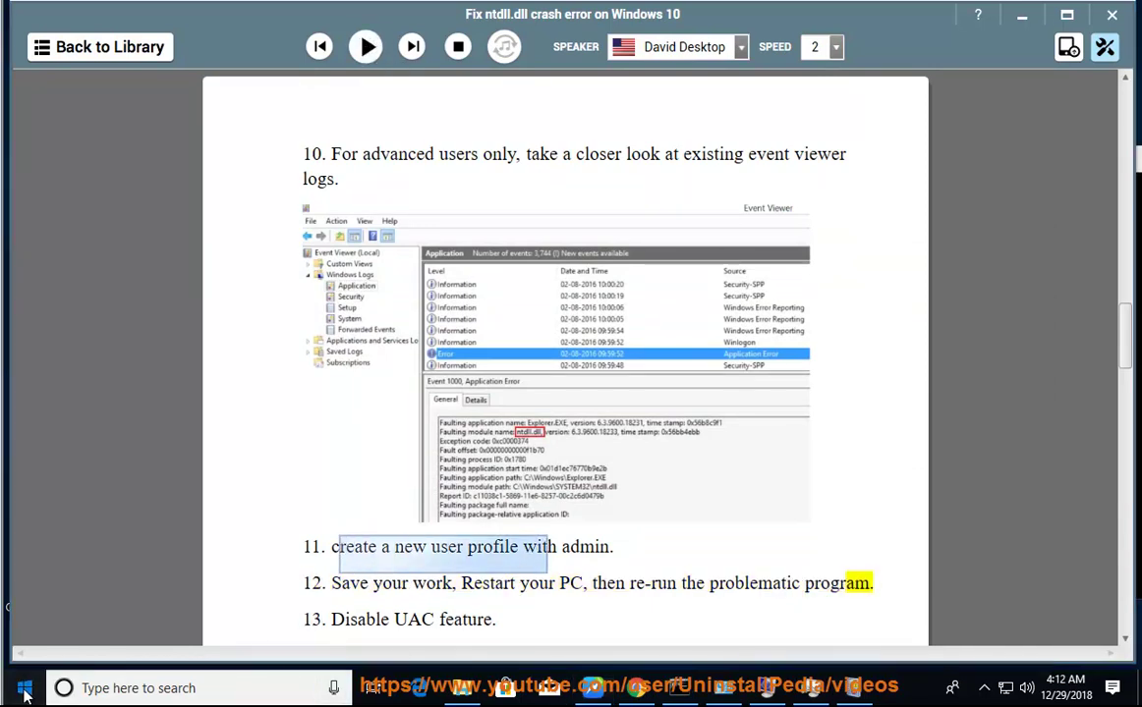
# - Go to Accounts > Family & other people in Settings and start adding another user
pyautogui.click(23, 687)
pyautogui.click(23, 603)
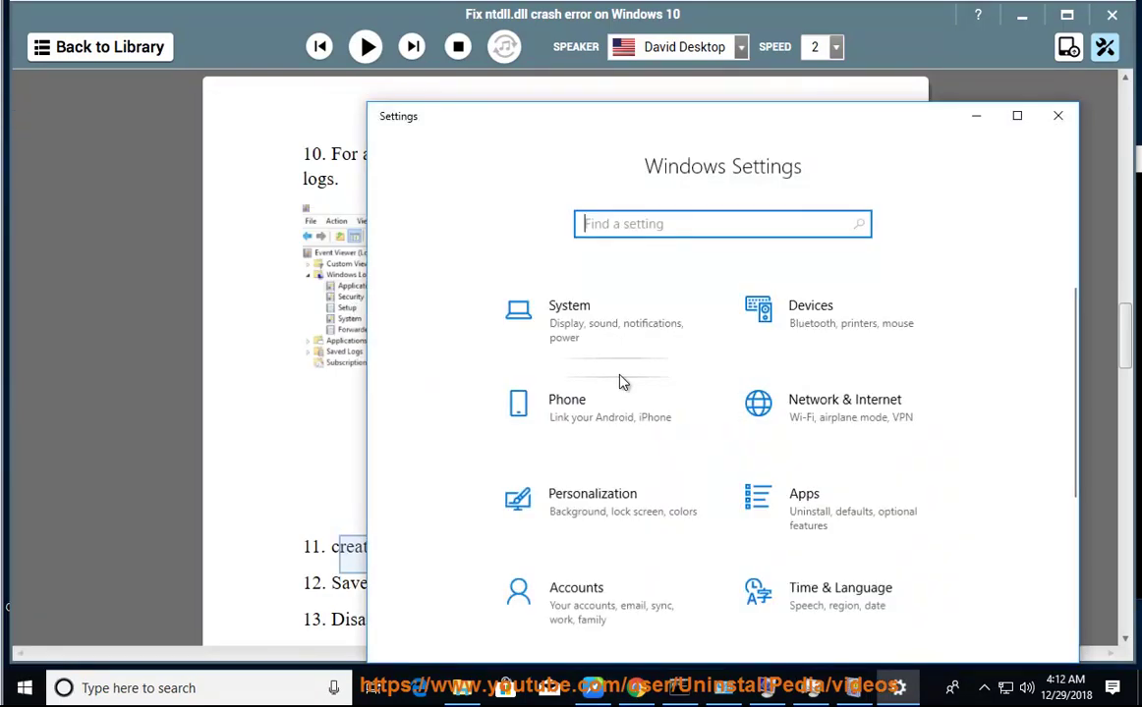
pyautogui.click(578, 606)
pyautogui.click(486, 462)
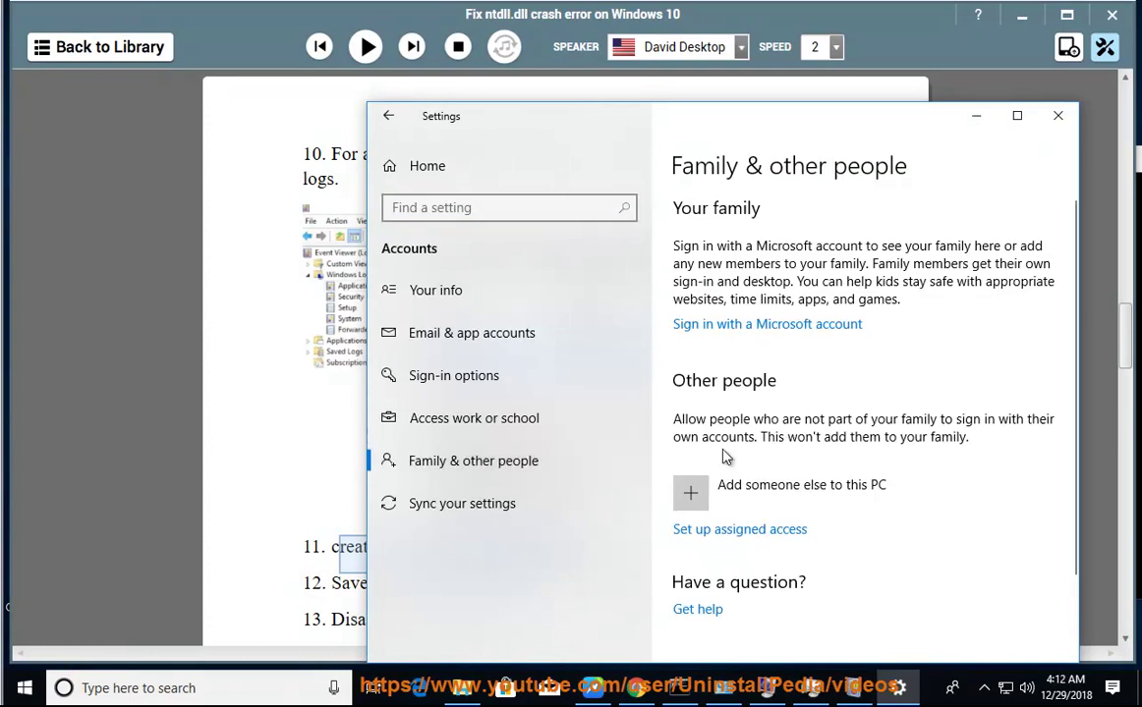
pyautogui.click(776, 491)
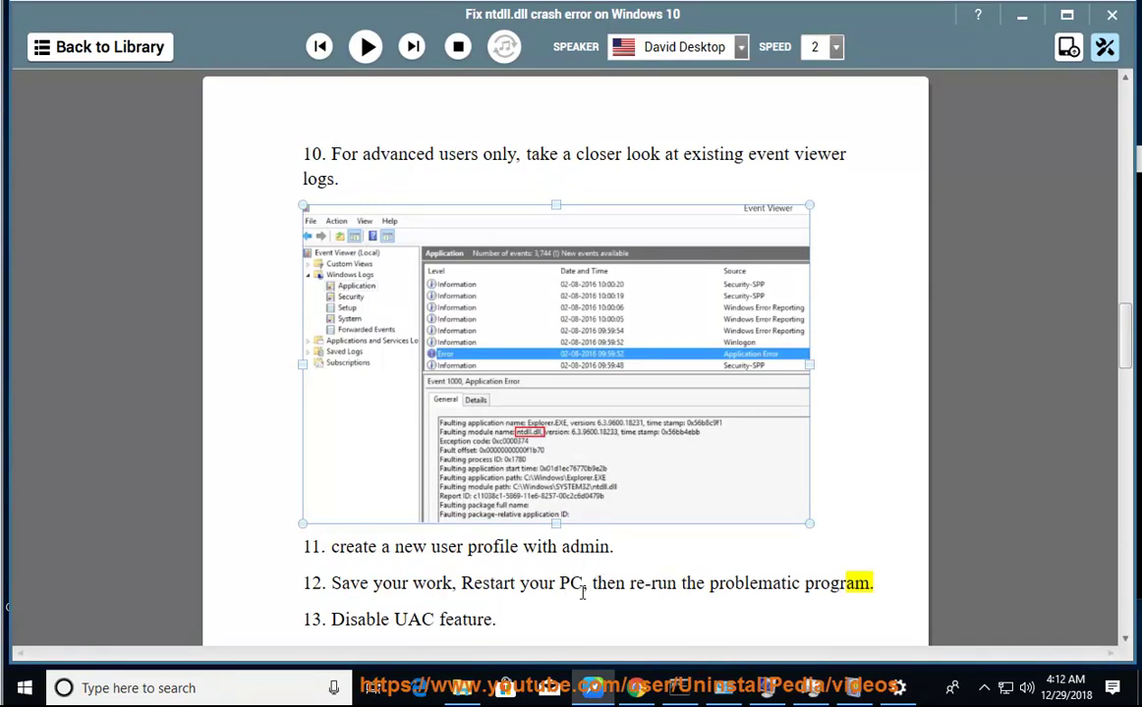
# - Search 'uac', drag User Account Control to Never notify, then cancel without applying
pyautogui.doubleClick(413, 620)
pyautogui.click(240, 689)
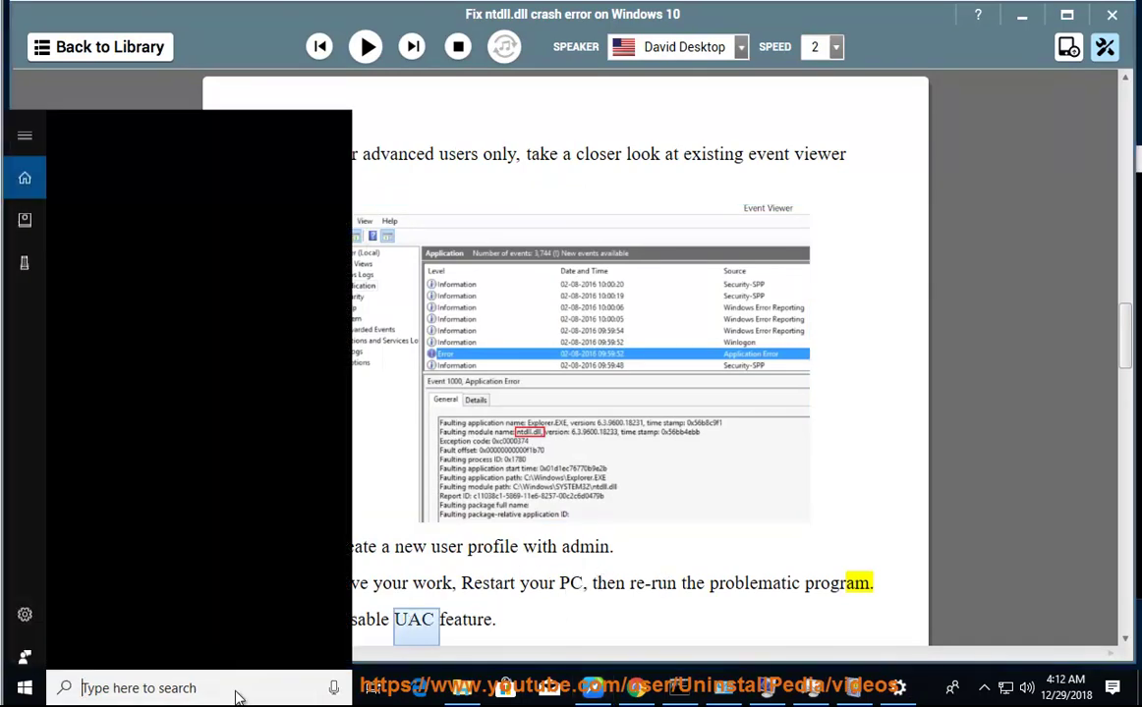
pyautogui.write('uac')
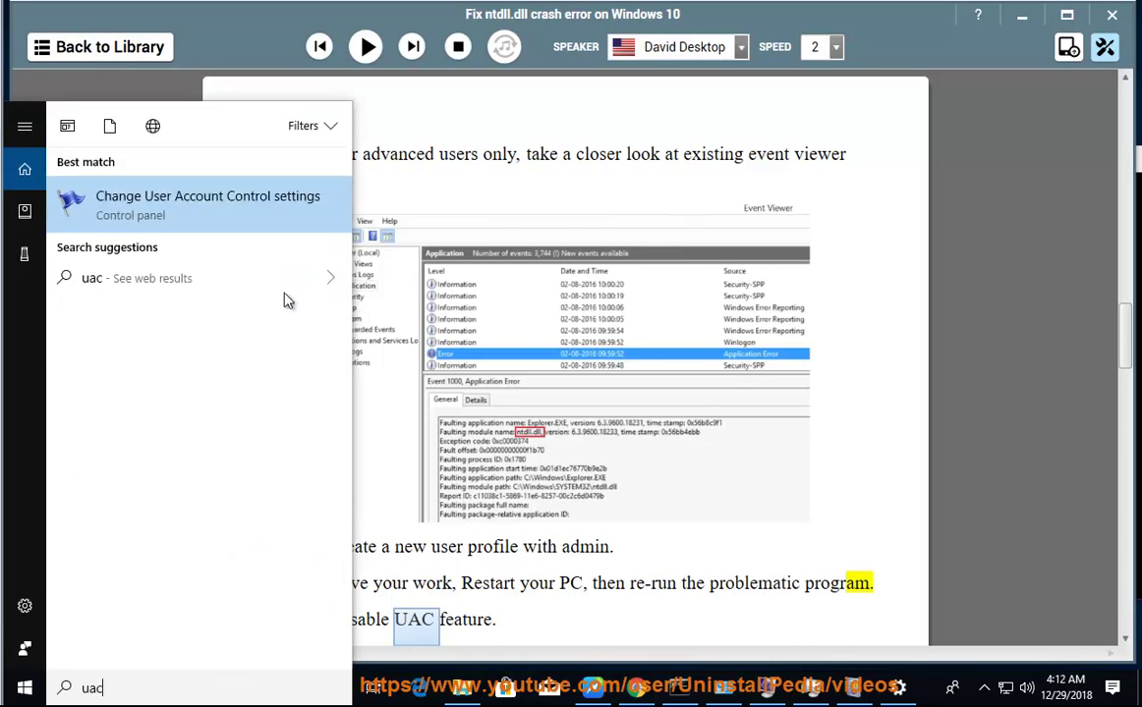
pyautogui.click(241, 217)
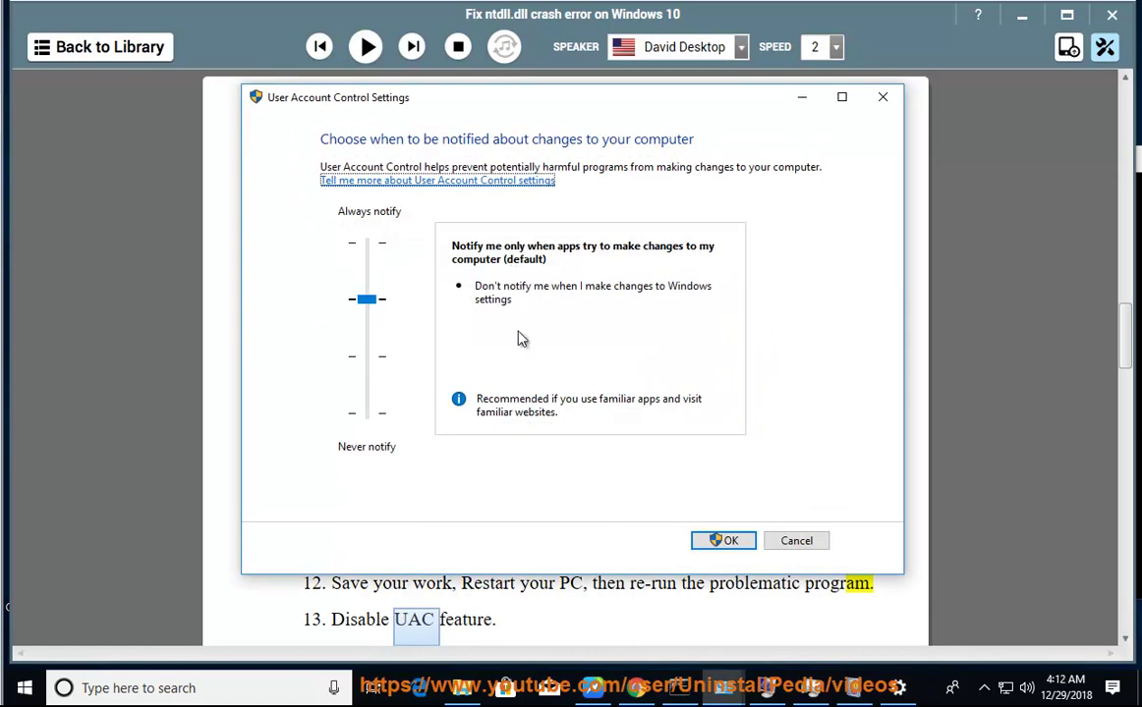
pyautogui.moveTo(370, 301); pyautogui.dragTo(363, 393)
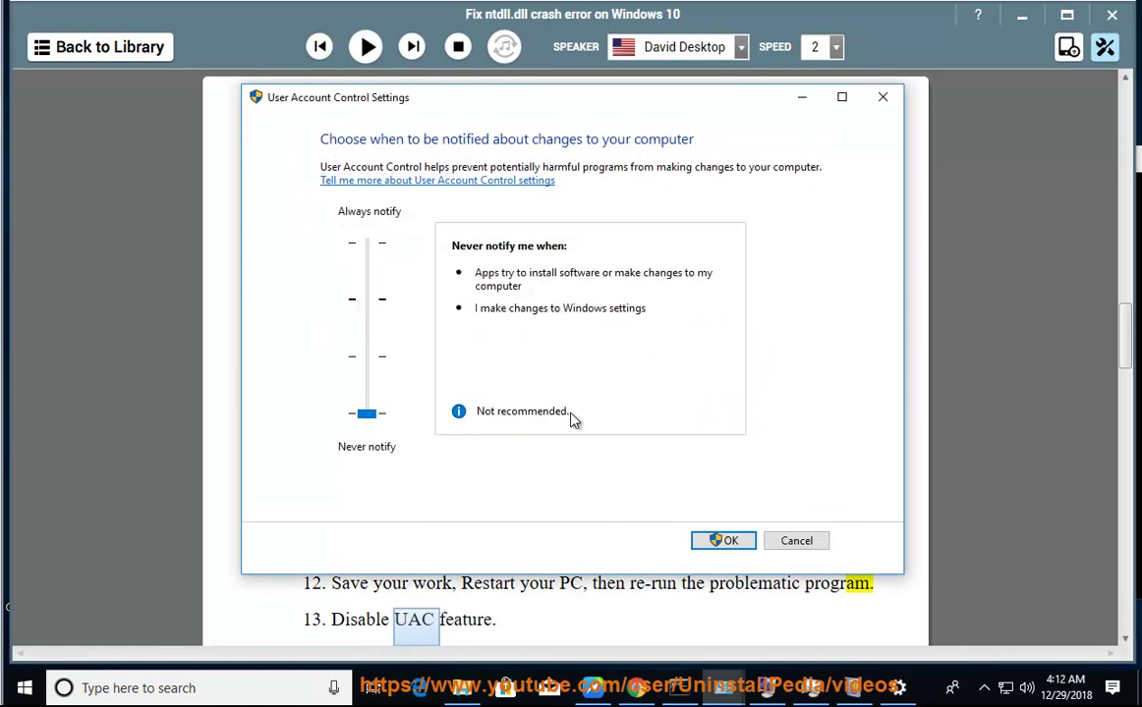
pyautogui.click(791, 542)
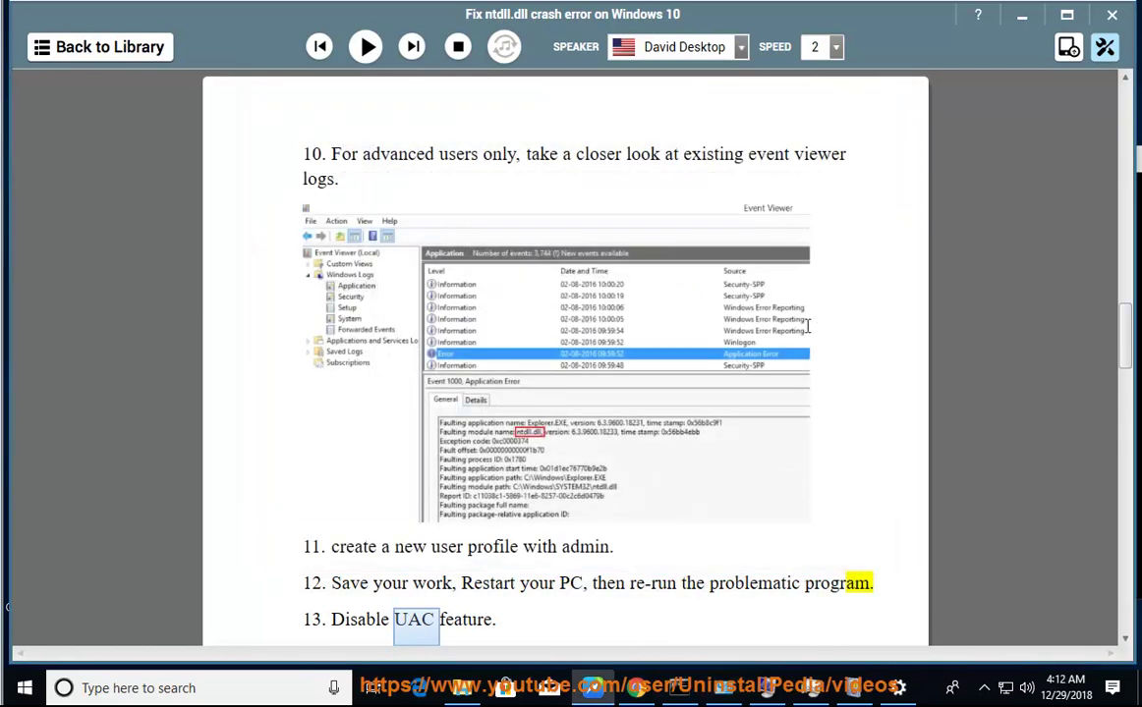
# - Resume reading from Disable UAC, show the administrator Command Prompt, then return to the guide
pyautogui.click(366, 49)
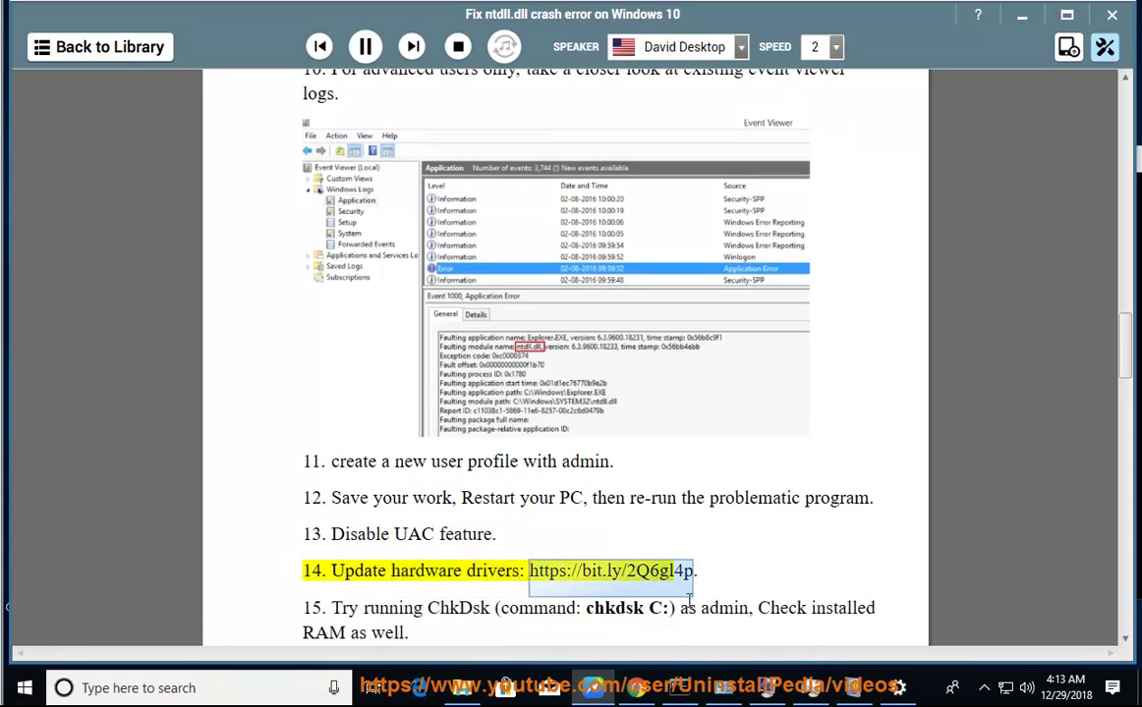
pyautogui.click(680, 690)
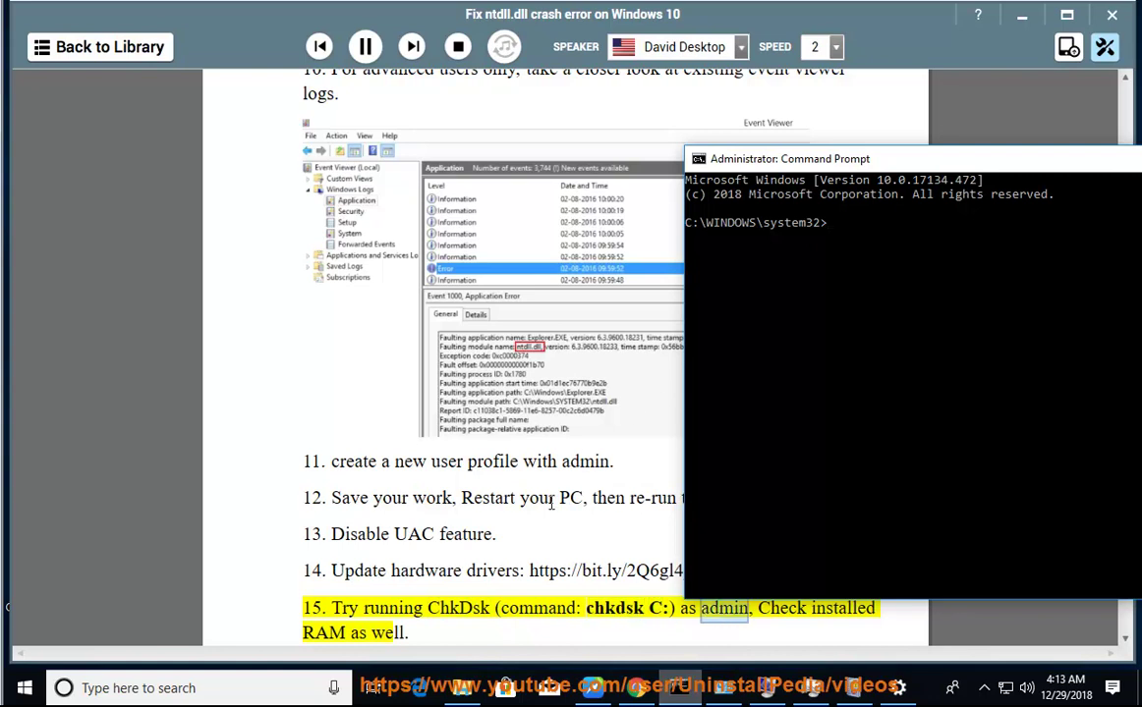
pyautogui.click(515, 515)
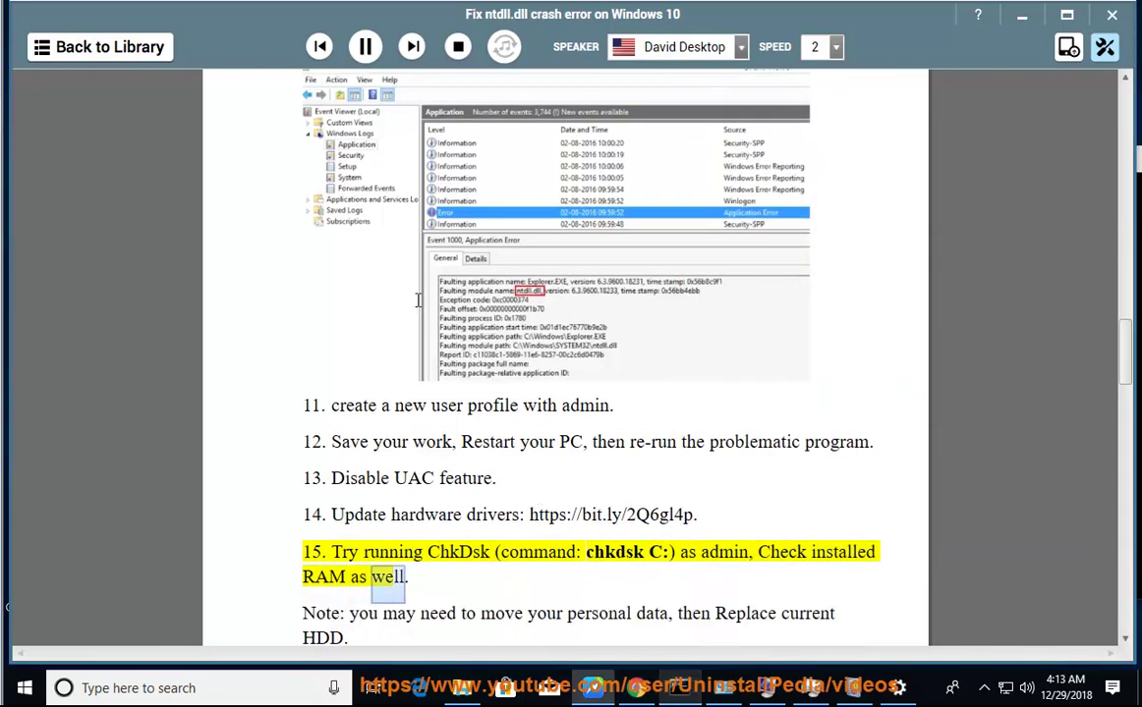
# - Open Windows Memory Diagnostic via a 'dia' search and dismiss it with Escape
pyautogui.click(245, 687)
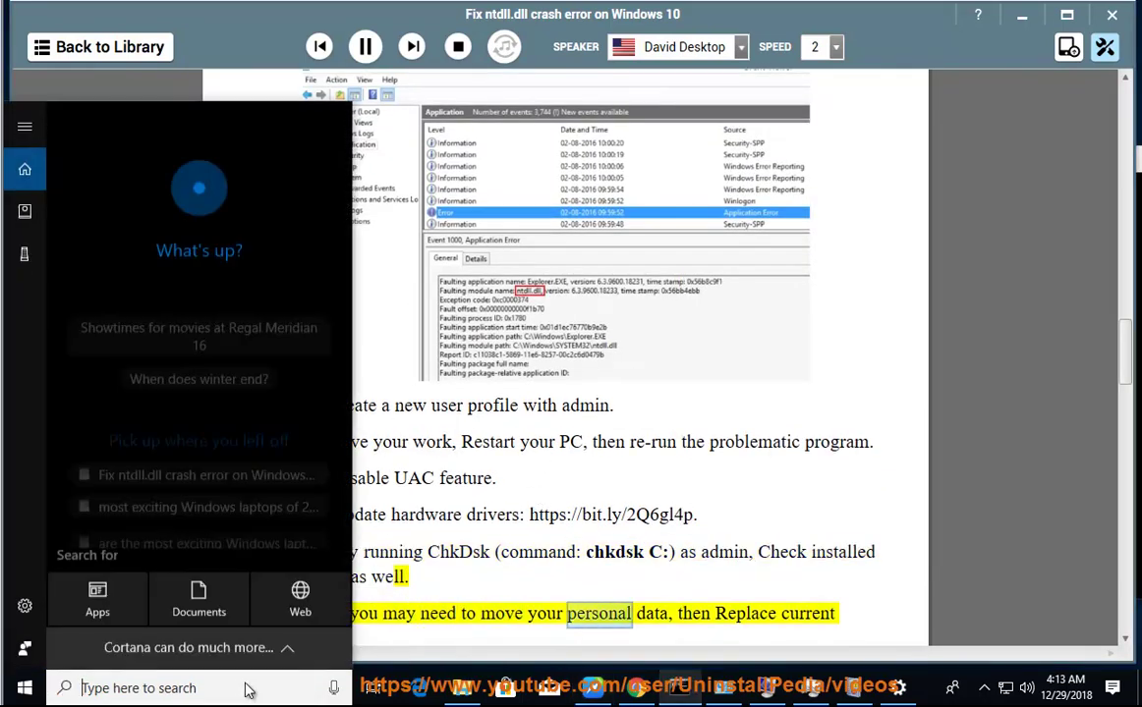
pyautogui.write('dia')
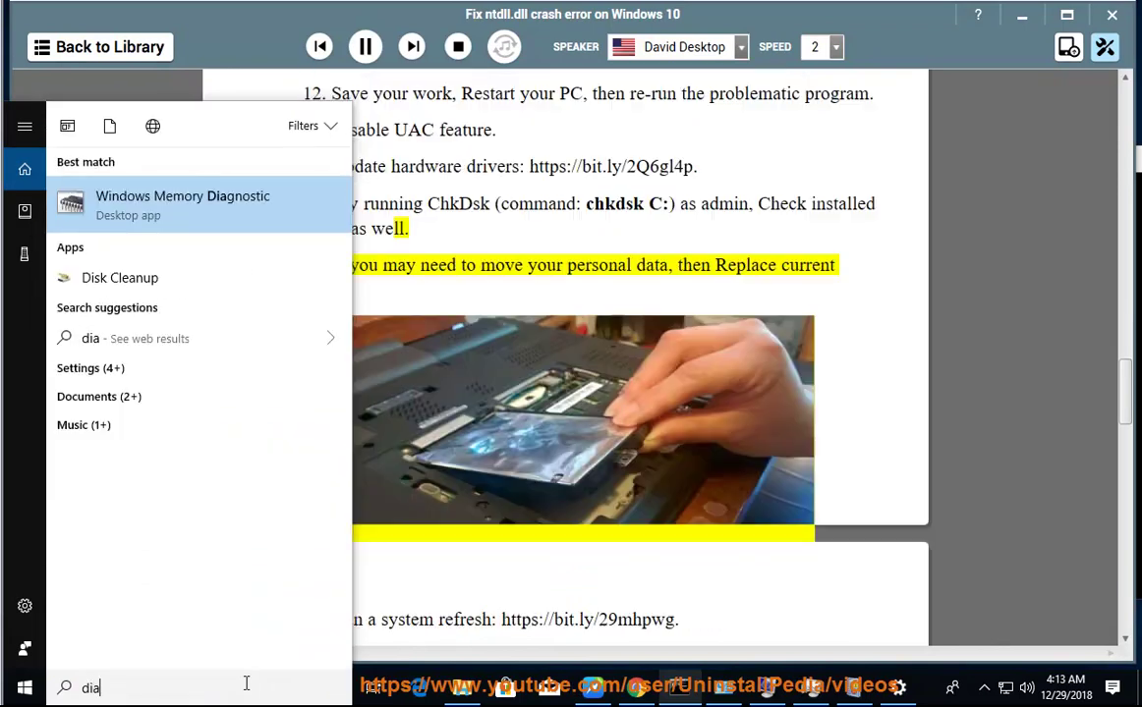
pyautogui.click(226, 204)
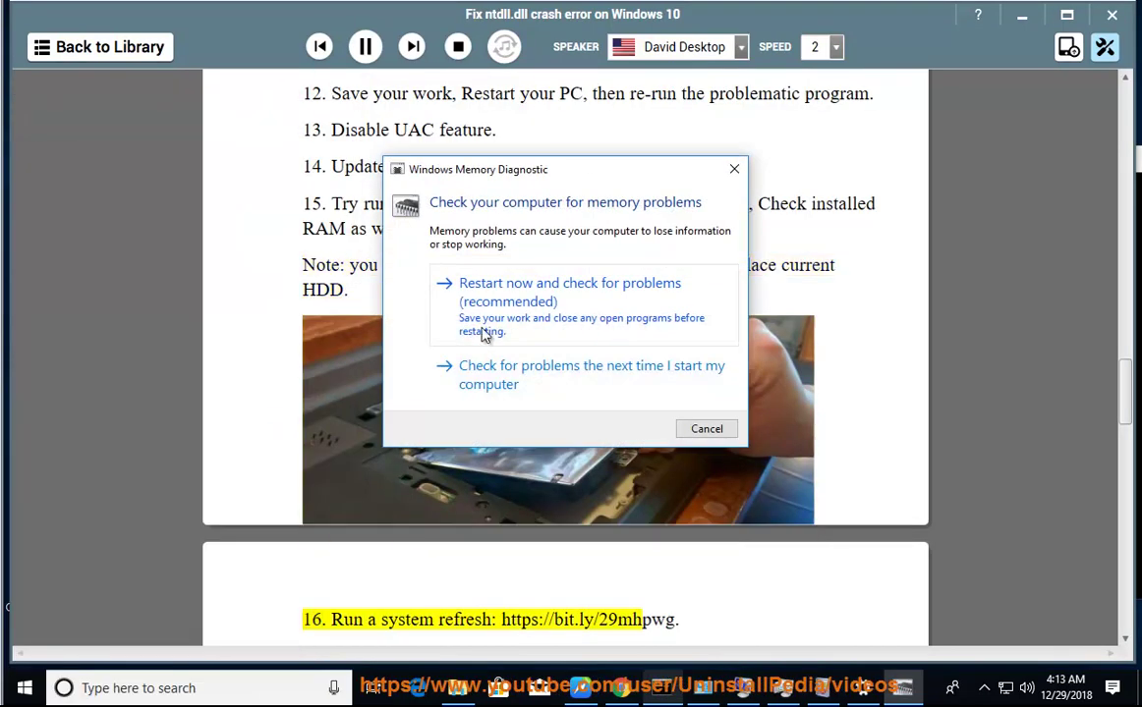
pyautogui.press('Escape')
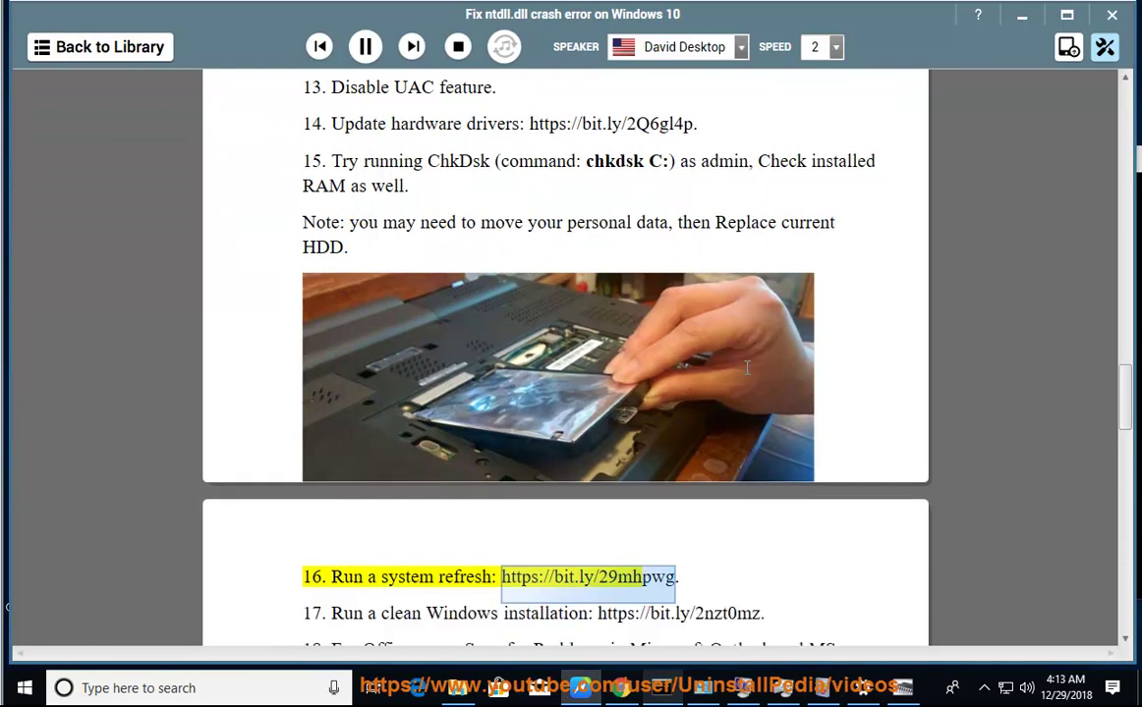
# - Pause reading at item 16, then reopen the Memory Diagnostic dialog and close it
pyautogui.click(365, 46)
pyautogui.doubleClick(314, 186)
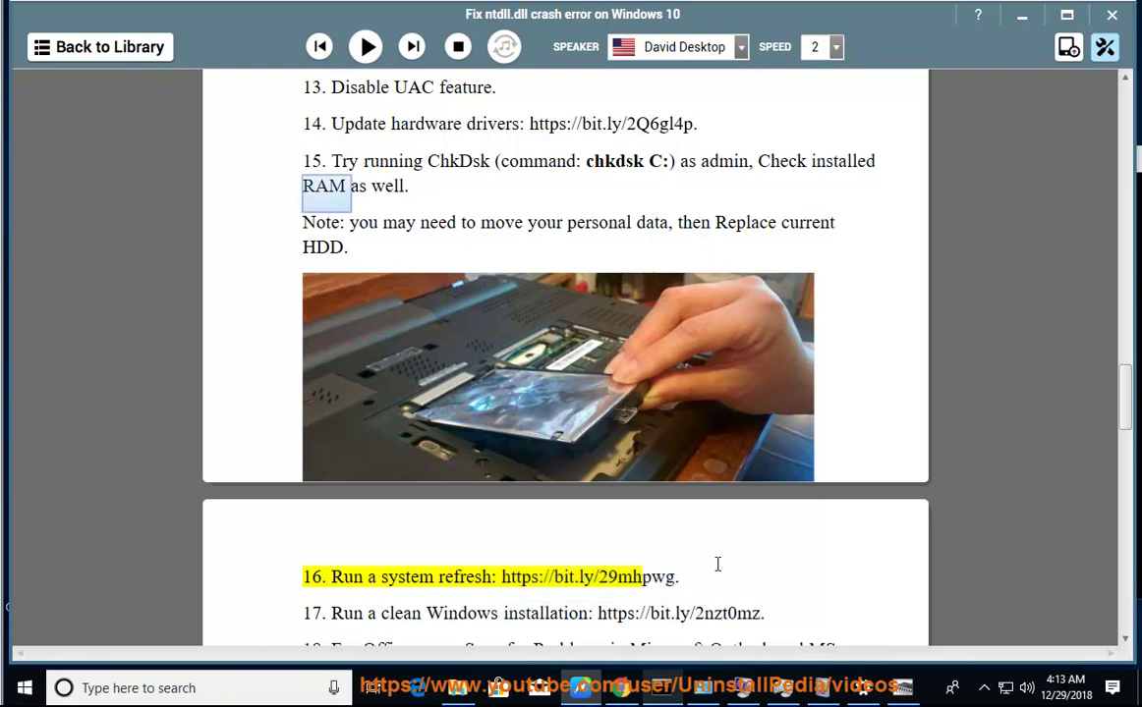
pyautogui.click(896, 675)
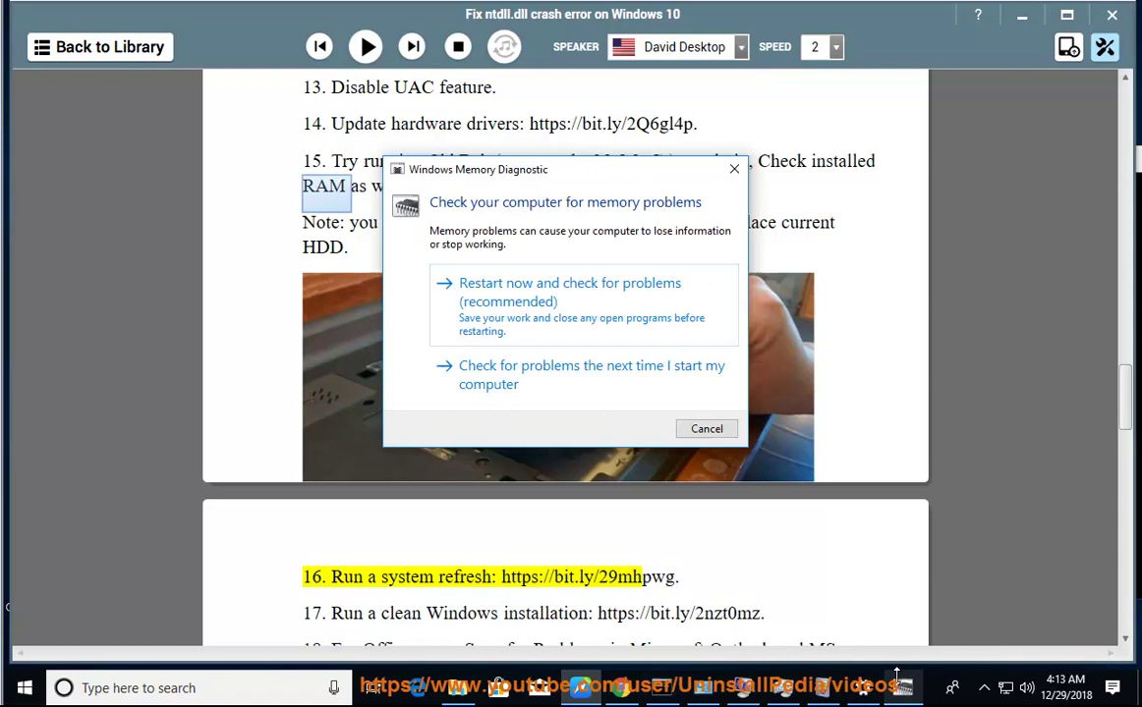
pyautogui.click(733, 169)
pyautogui.click(637, 248)
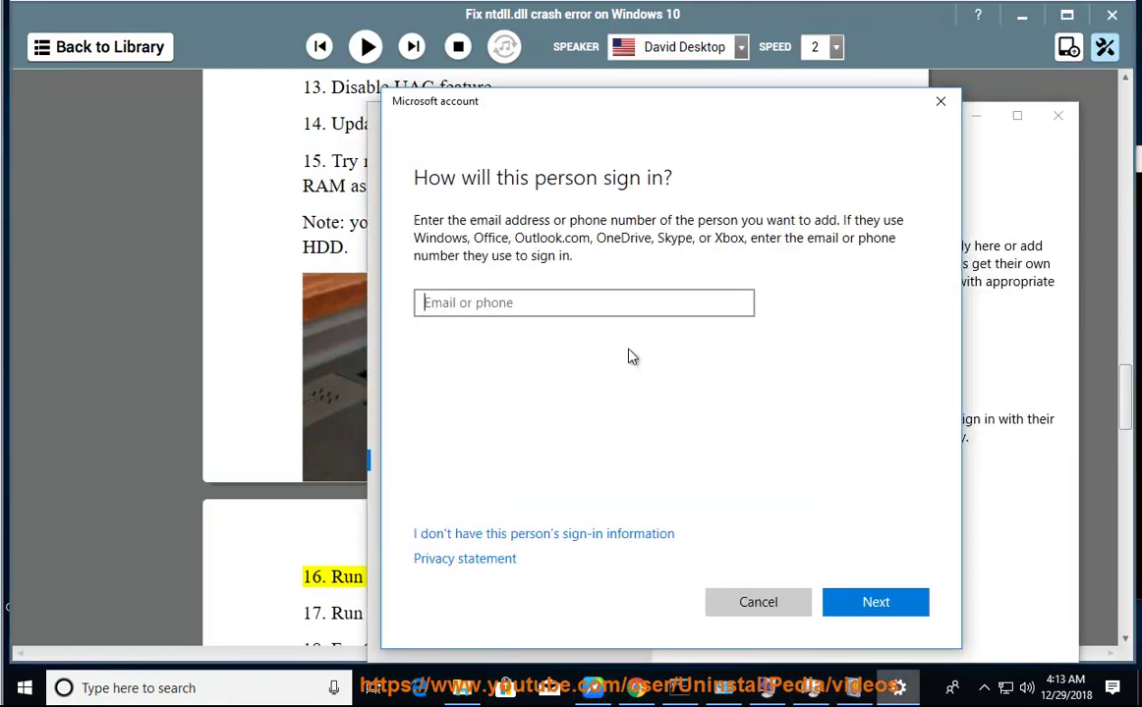
# - Dismiss the Microsoft account prompt, view and cancel Reset this PC under Recovery, then close Settings
pyautogui.click(768, 604)
pyautogui.click(432, 169)
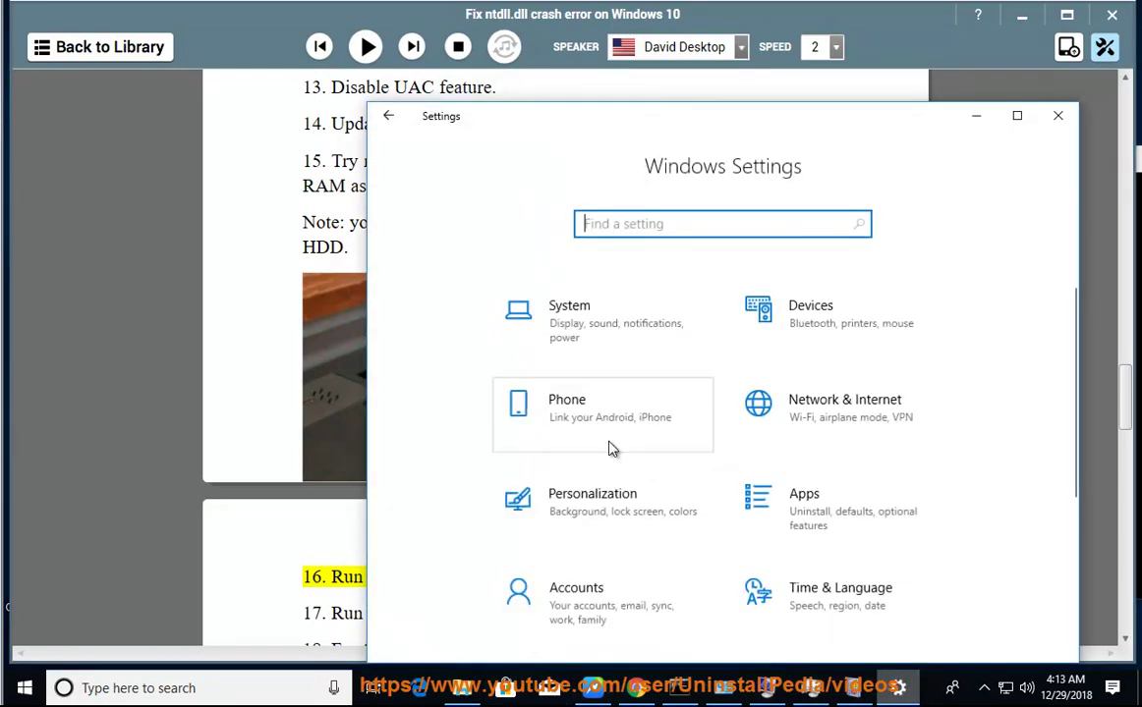
pyautogui.scroll(-3, 579, 521)
pyautogui.click(601, 587)
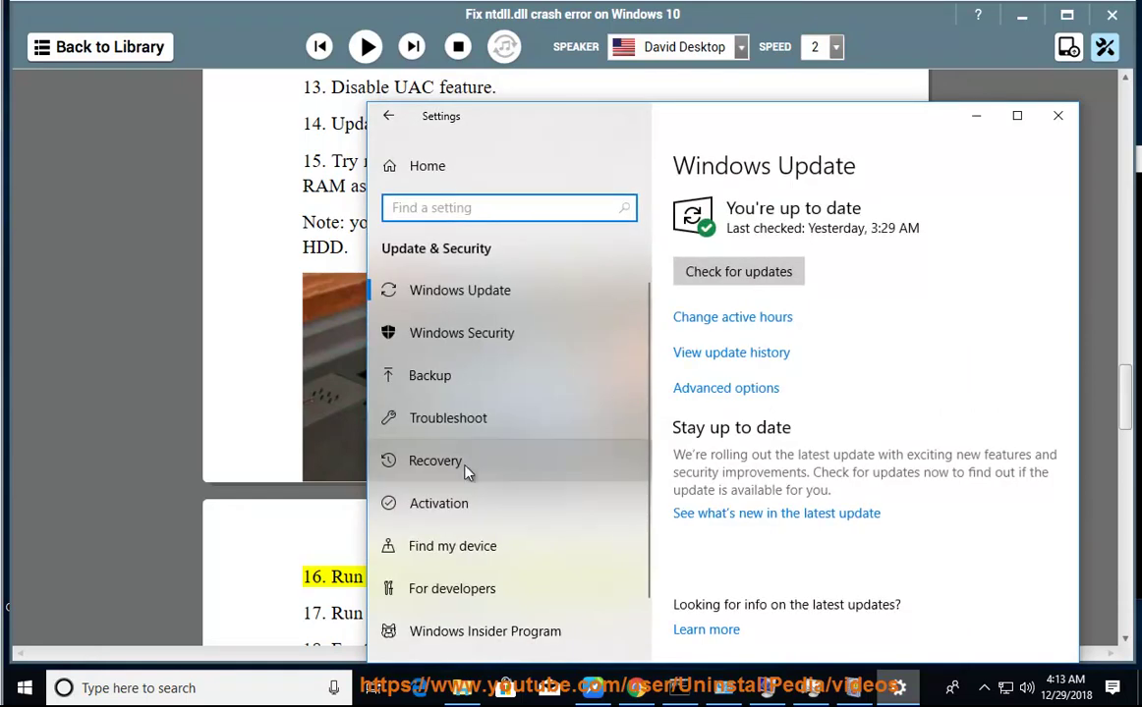
pyautogui.click(468, 466)
pyautogui.click(719, 312)
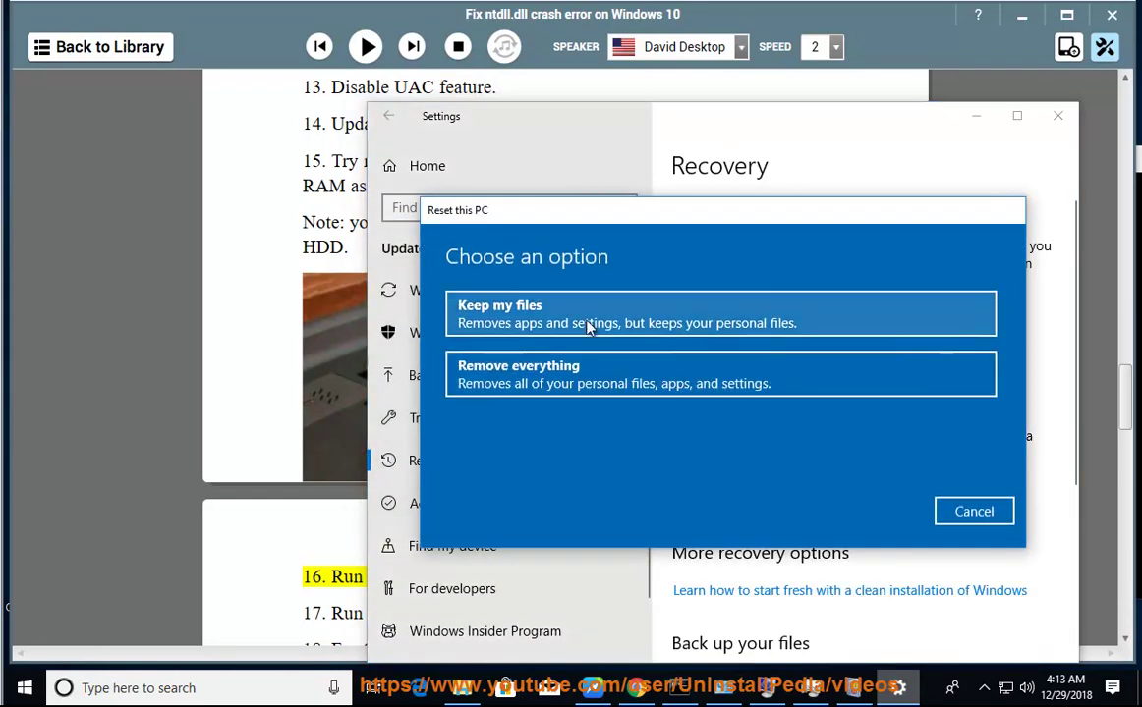
pyautogui.click(974, 510)
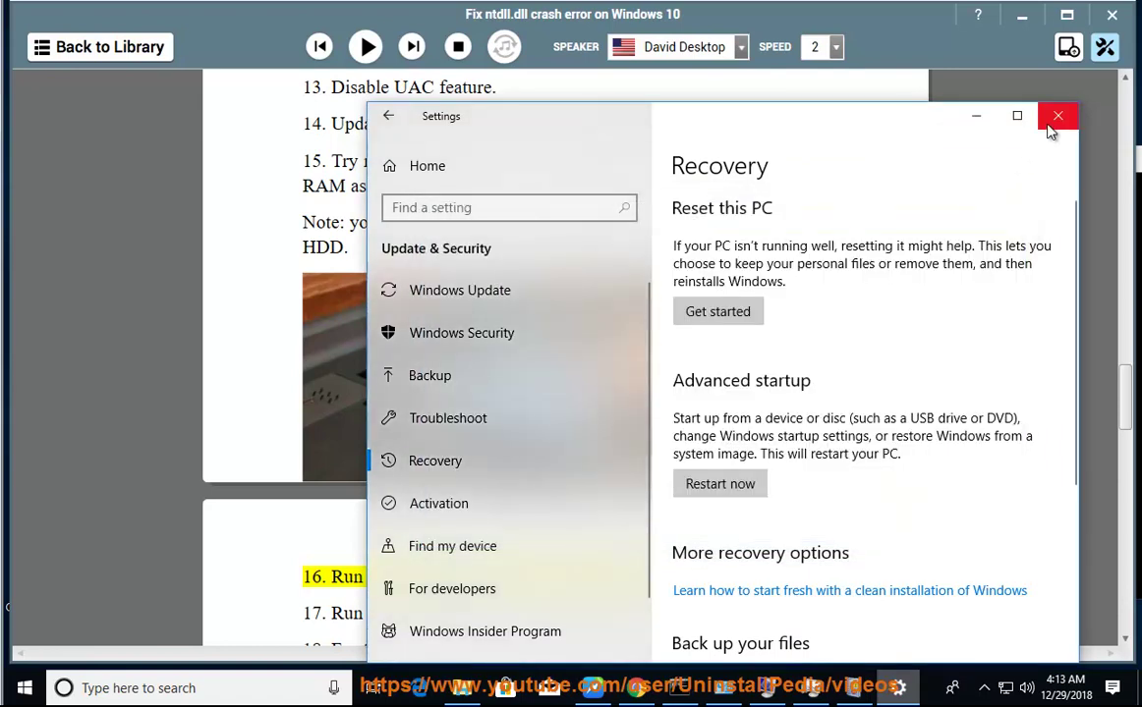
pyautogui.click(977, 118)
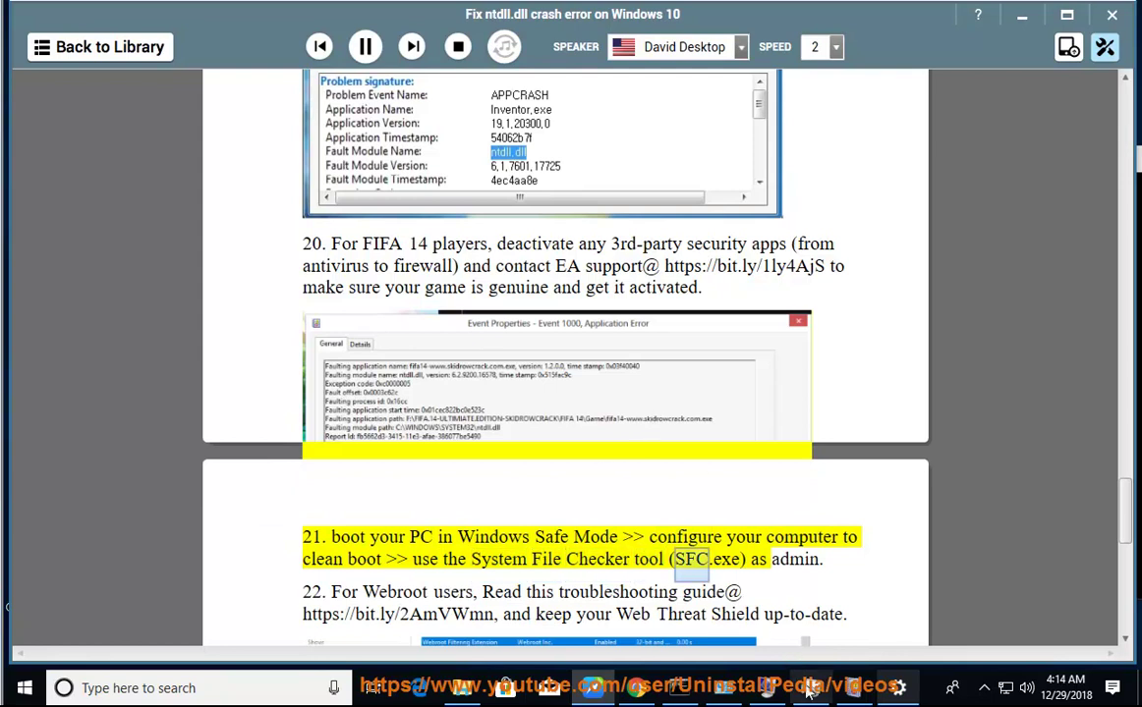
# - Show Task Manager's Startup apps with Ctrl+Shift+Esc, minimize System Information, and return to the guide
pyautogui.hotkey('ctrl', 'shift', 'Escape')
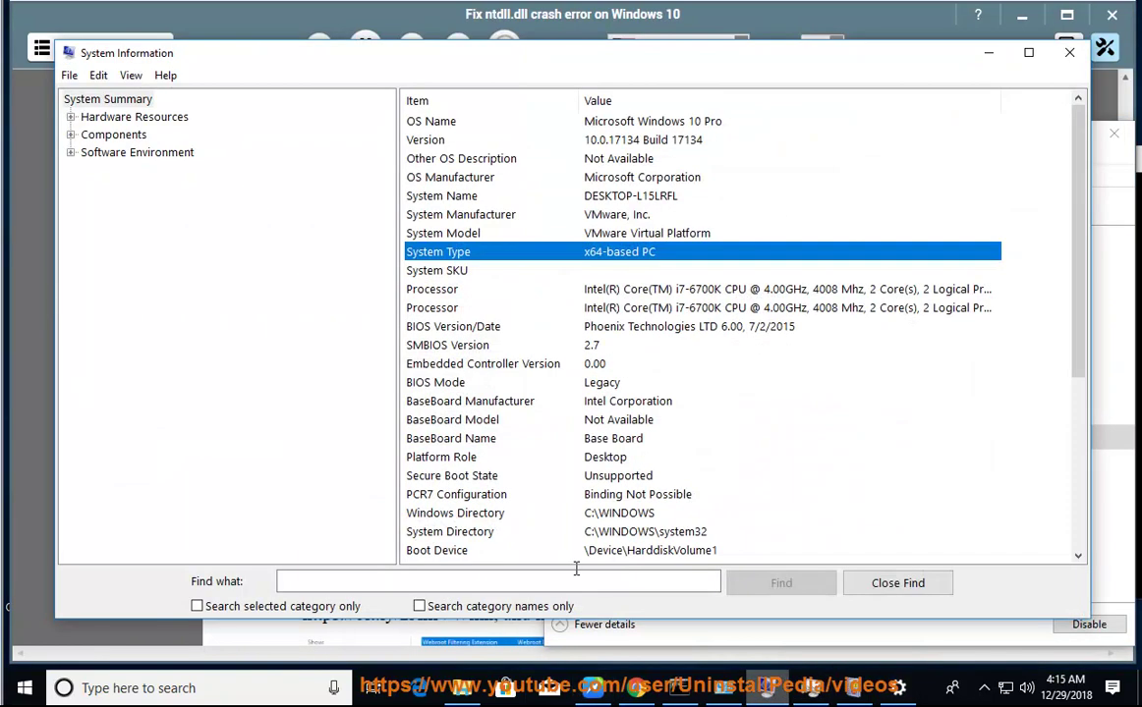
pyautogui.click(988, 52)
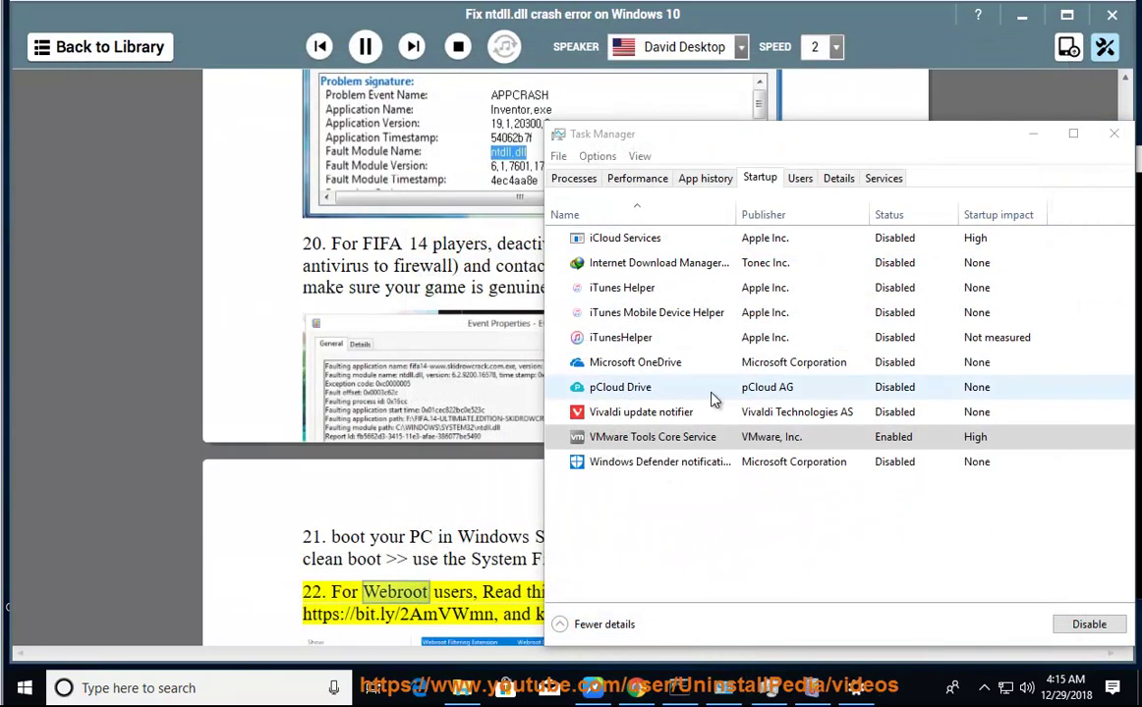
pyautogui.click(446, 498)
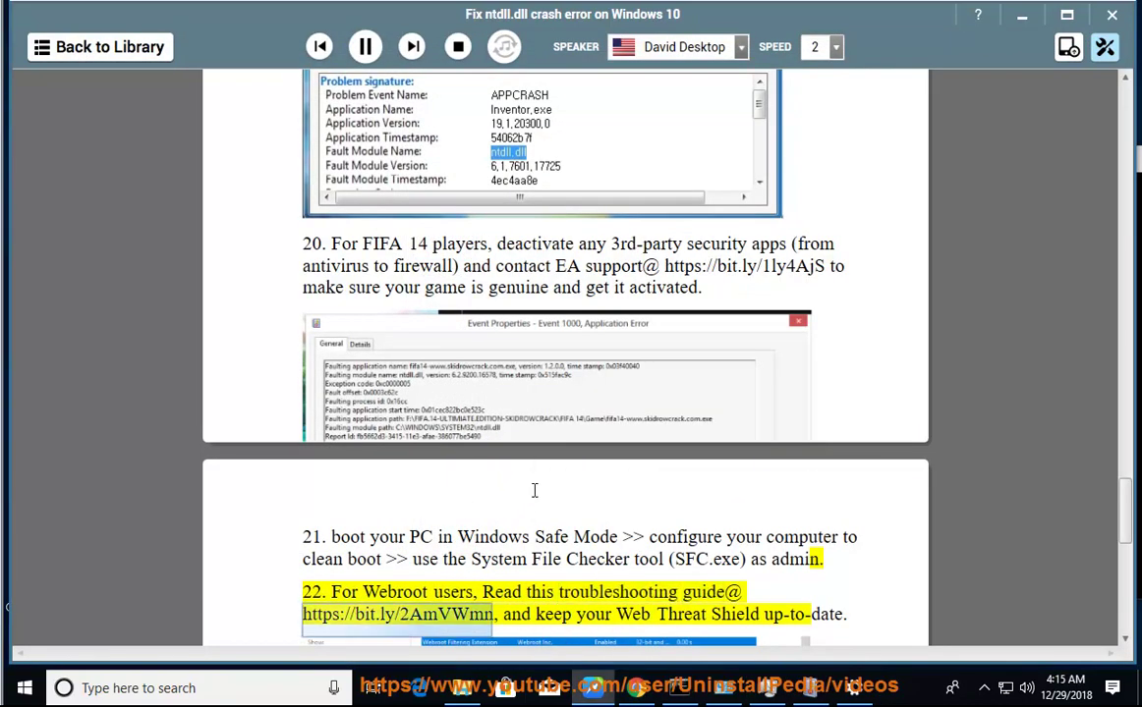